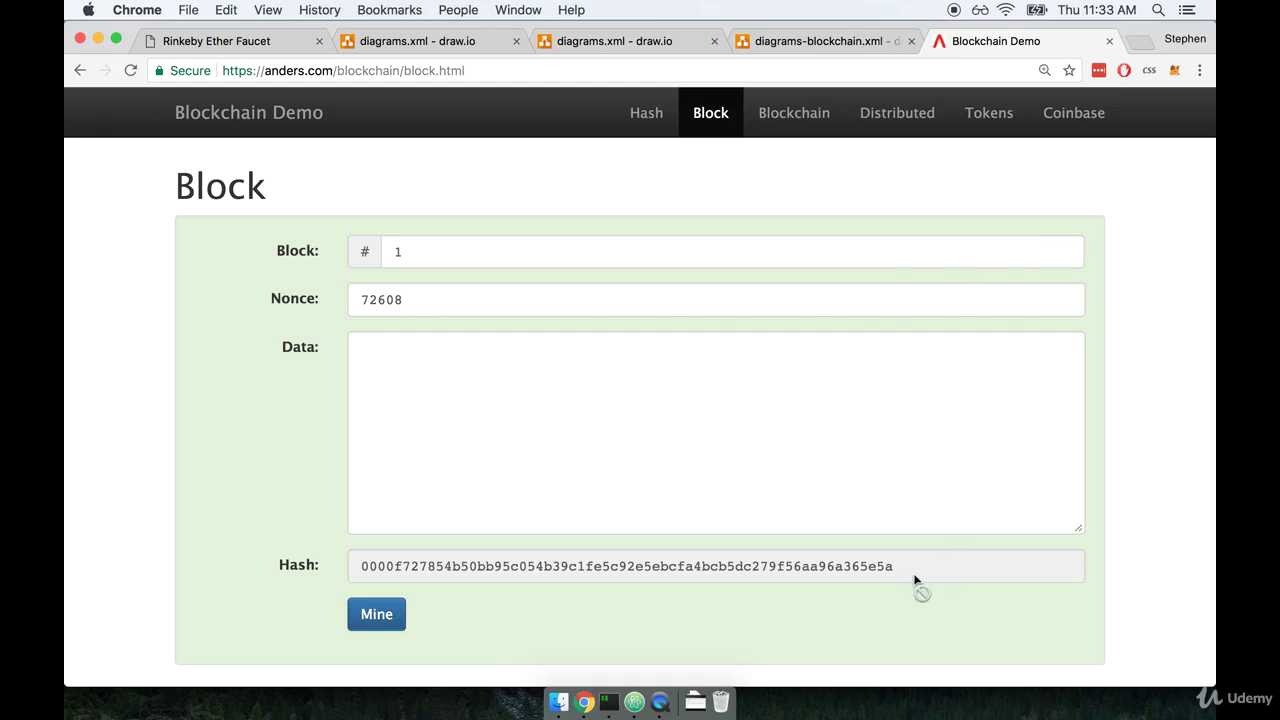
Step: Point out the hash's leading 0000, then select and copy the full hash value
left_click_drag(362, 565, 801, 588)
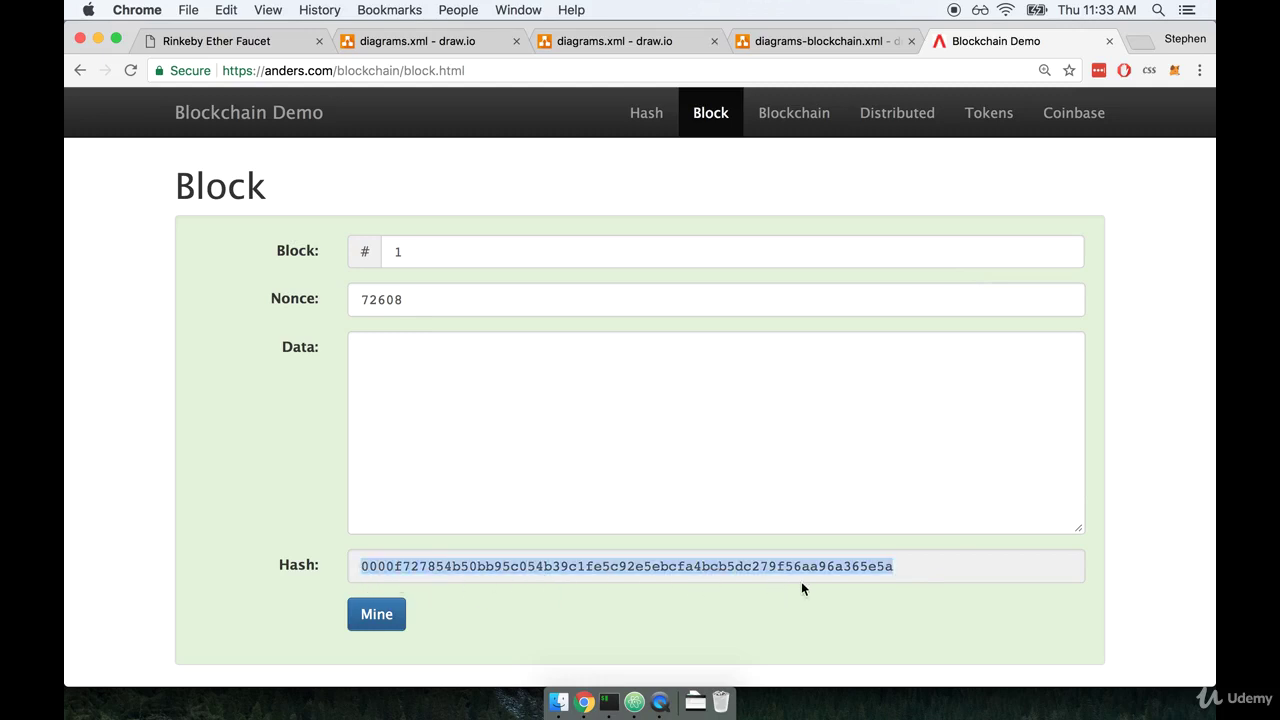
left_click(567, 605)
left_click_drag(393, 573, 361, 567)
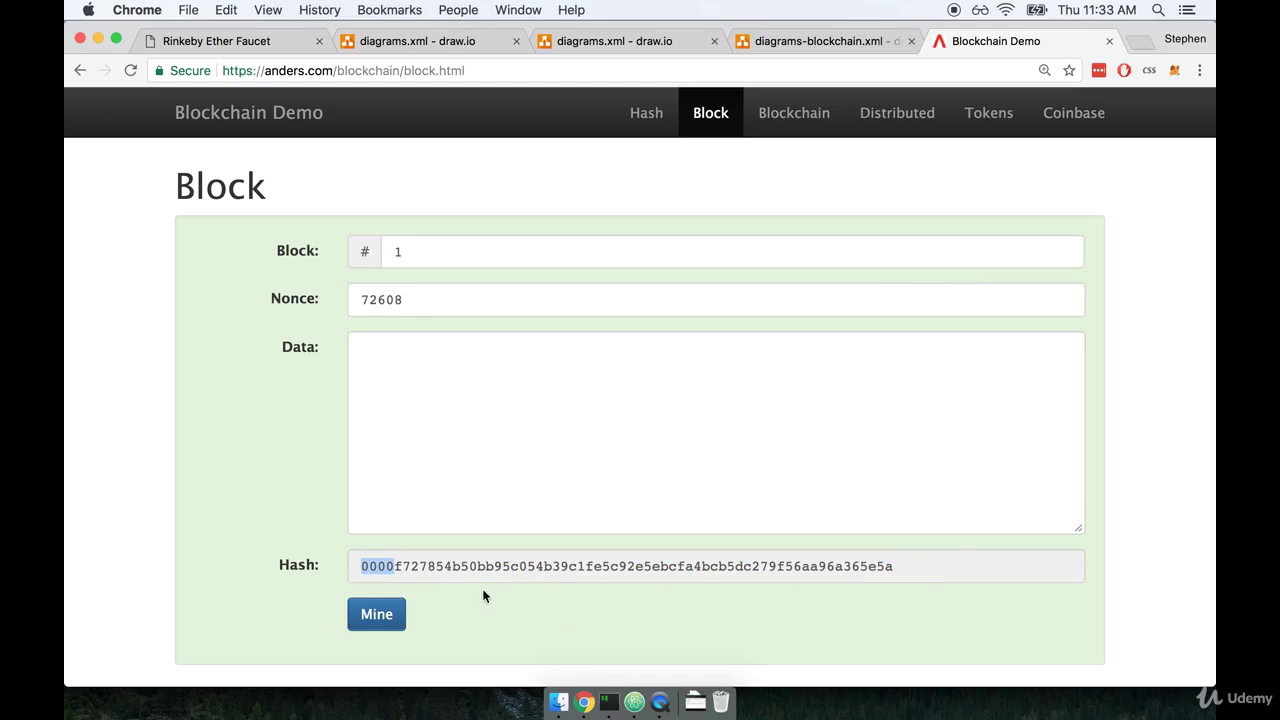
left_click(573, 630)
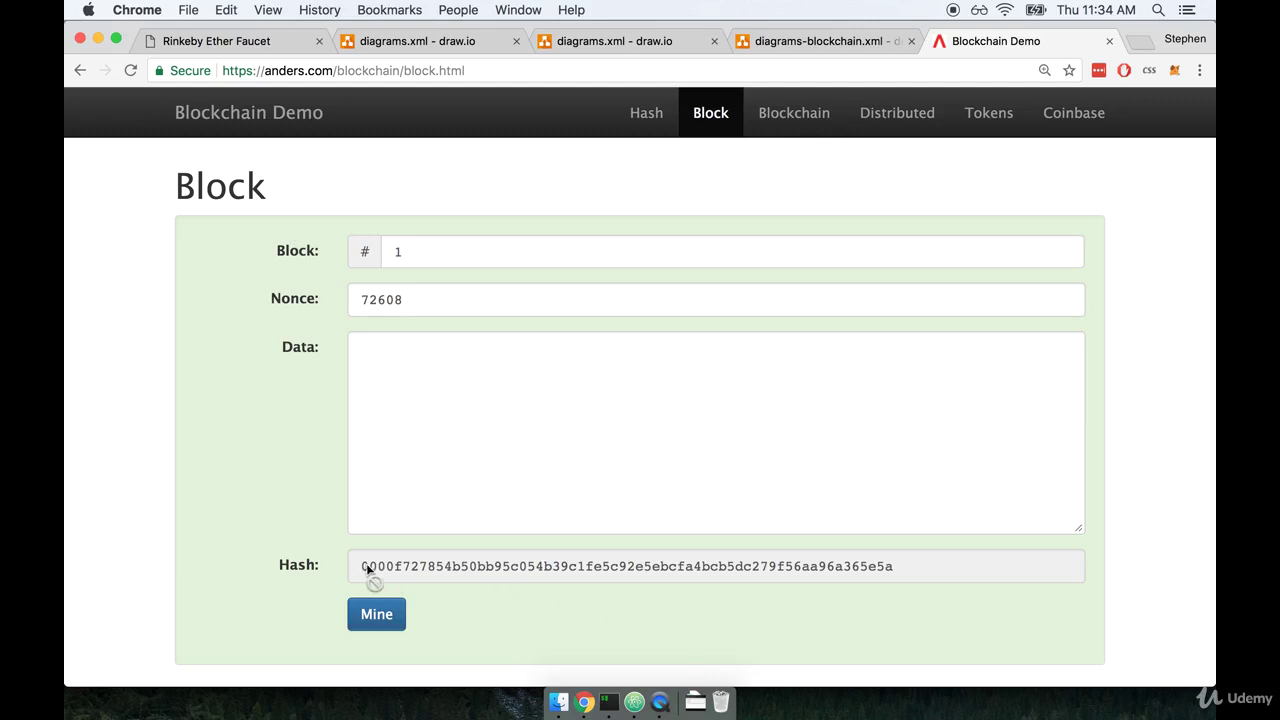
double_click(461, 577)
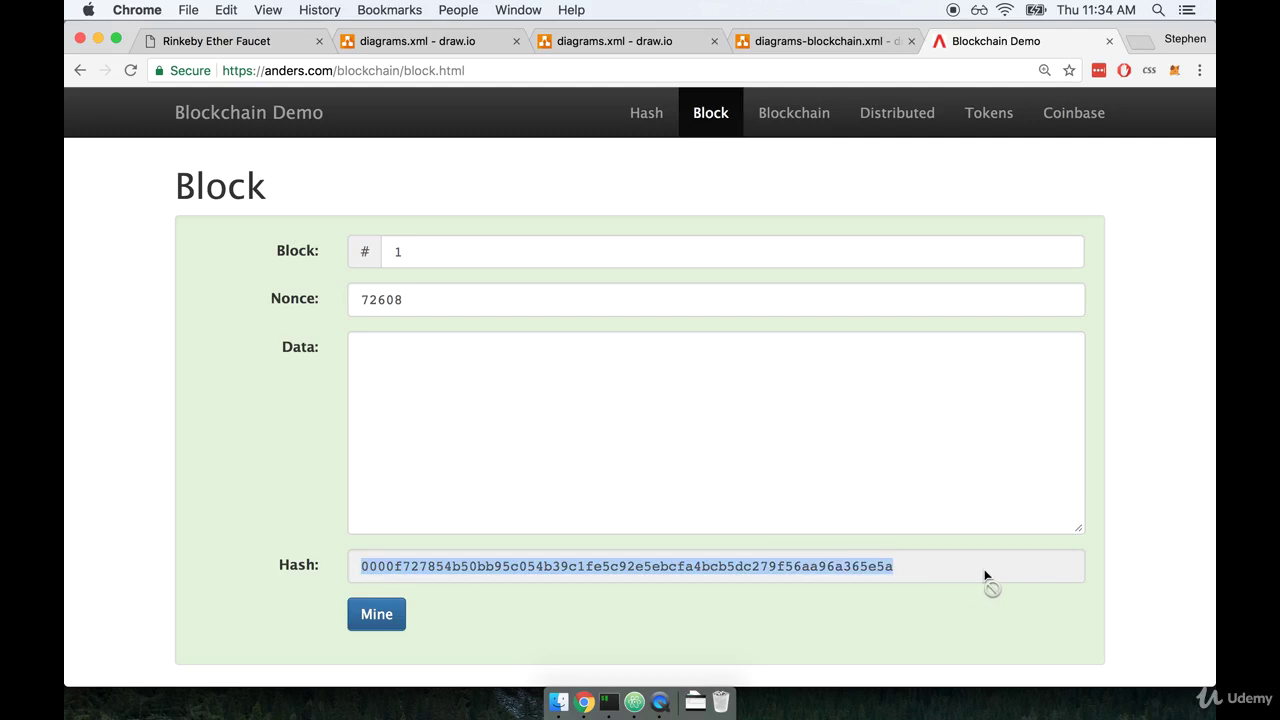
key("super+c")
Step: Evaluate 0x plus the pasted hash in the DevTools console, giving 1.705796823095023e+72
key("super+alt+j")
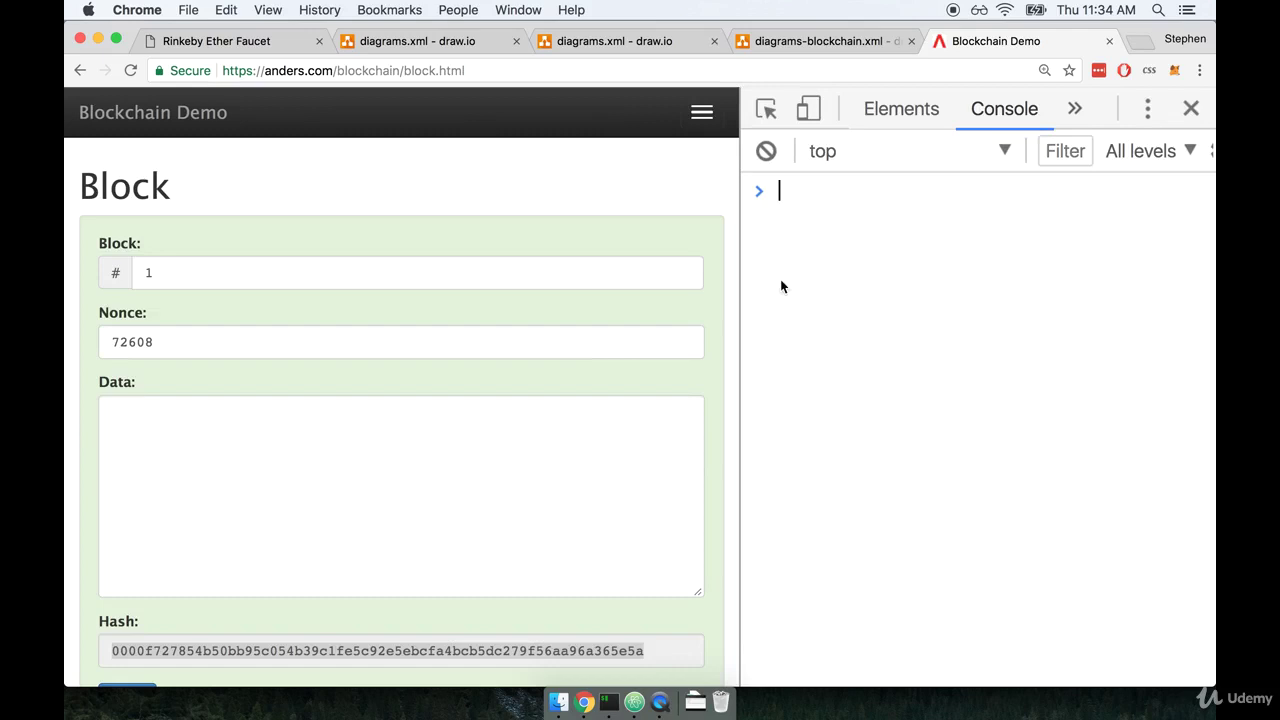
left_click_drag(743, 290, 631, 288)
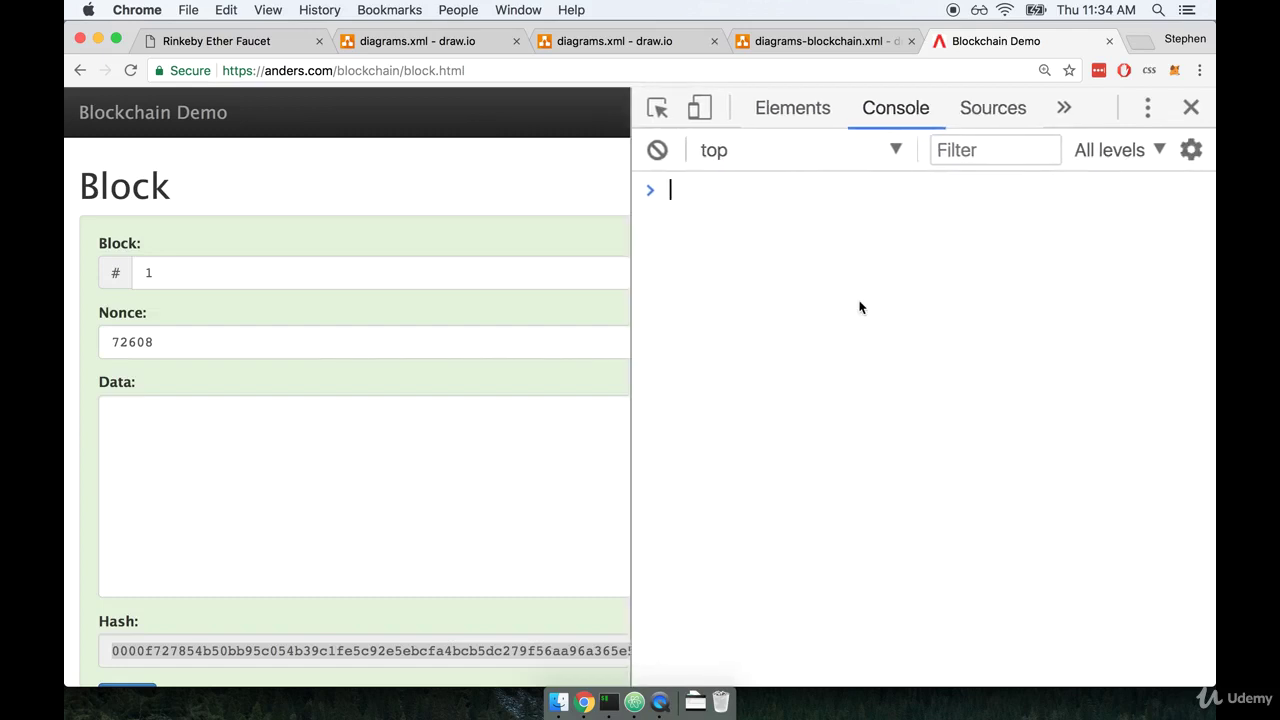
type("0x")
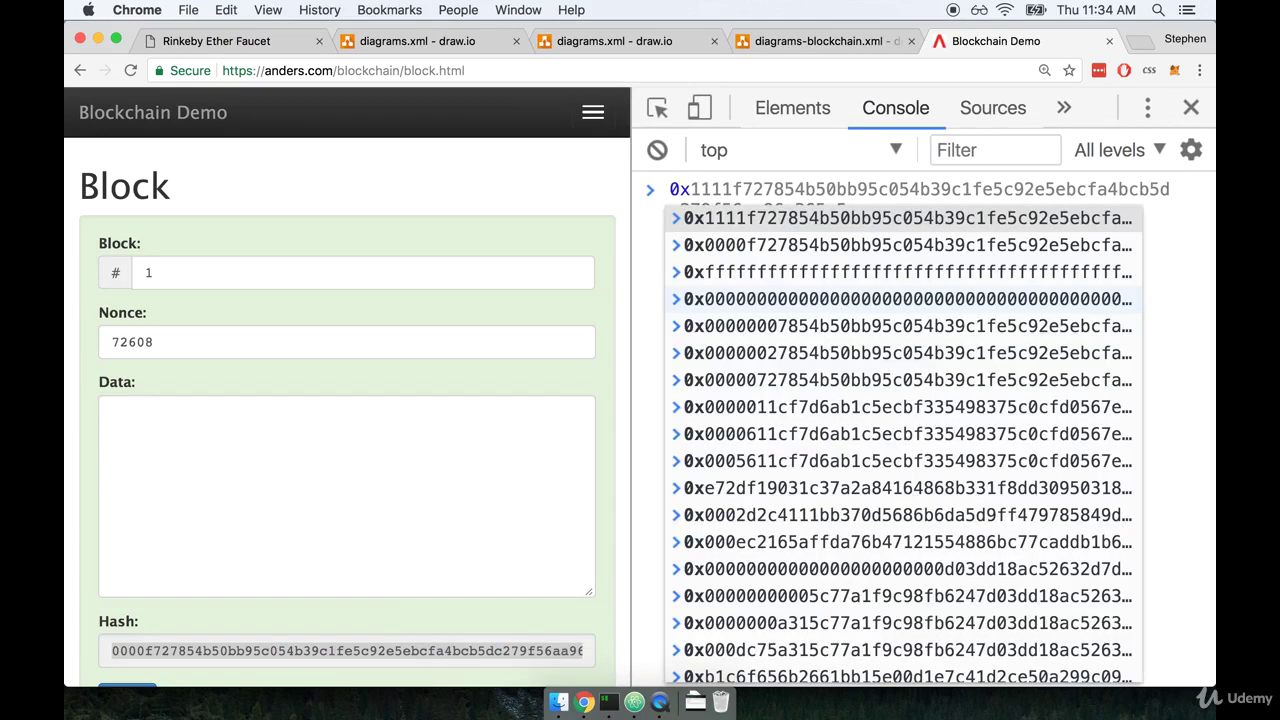
key("Escape")
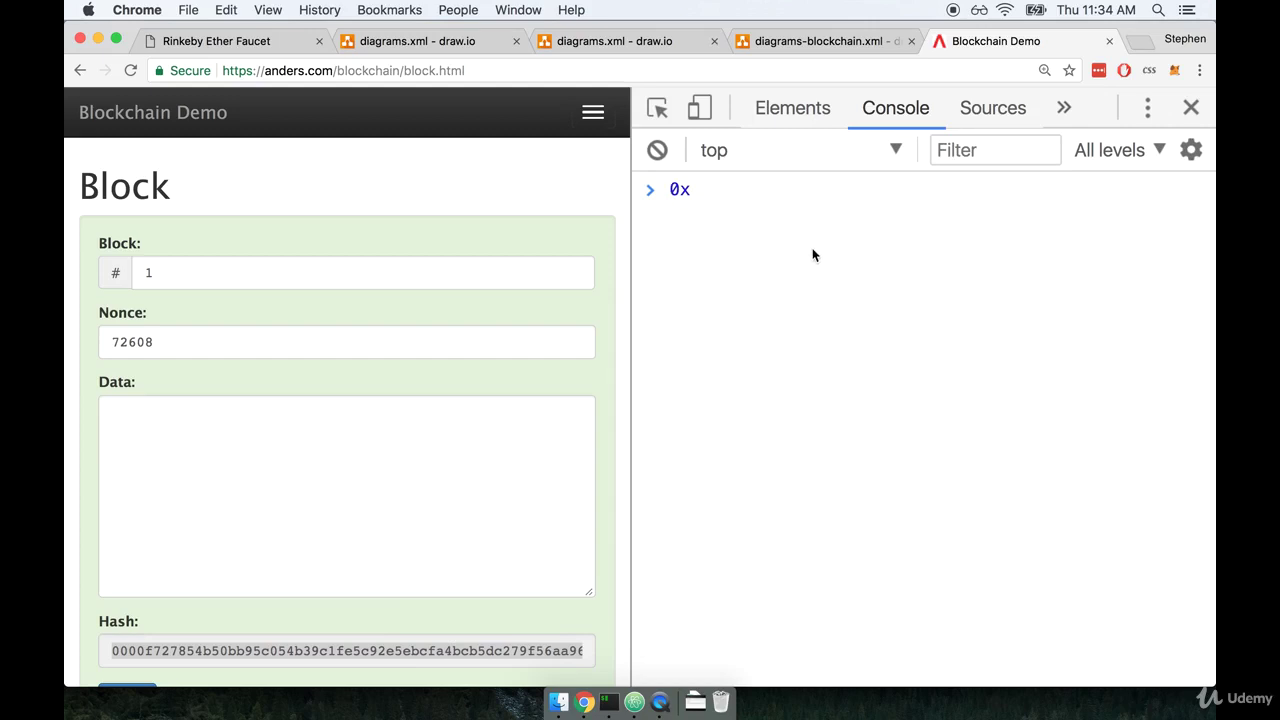
key("super+v")
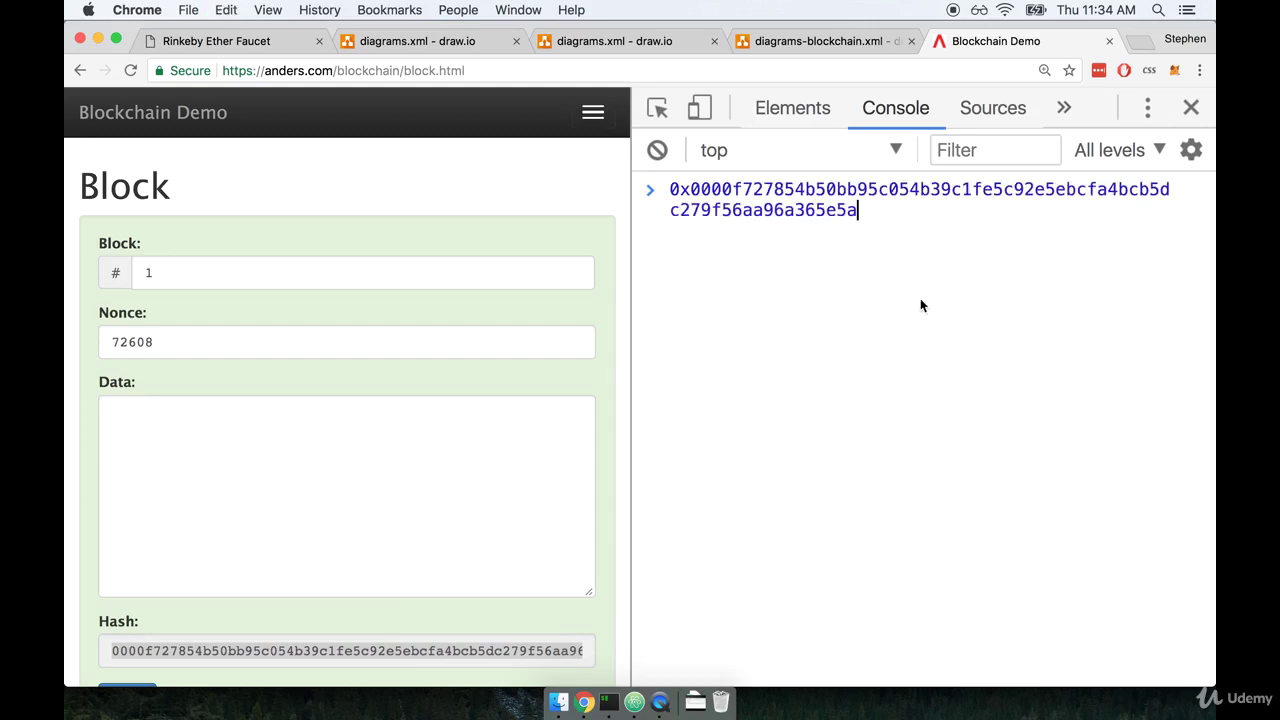
key("Return")
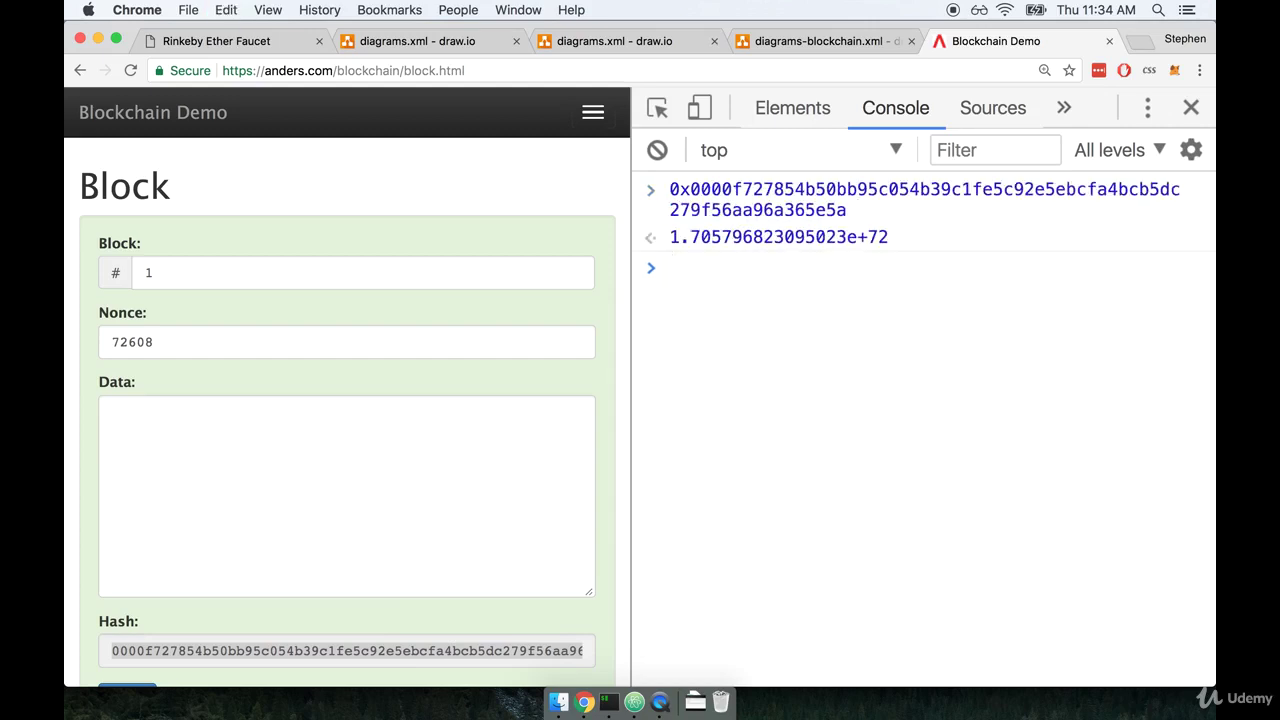
Step: Highlight the decimal result and the leading 0000 in the hex input
left_click_drag(670, 243, 908, 246)
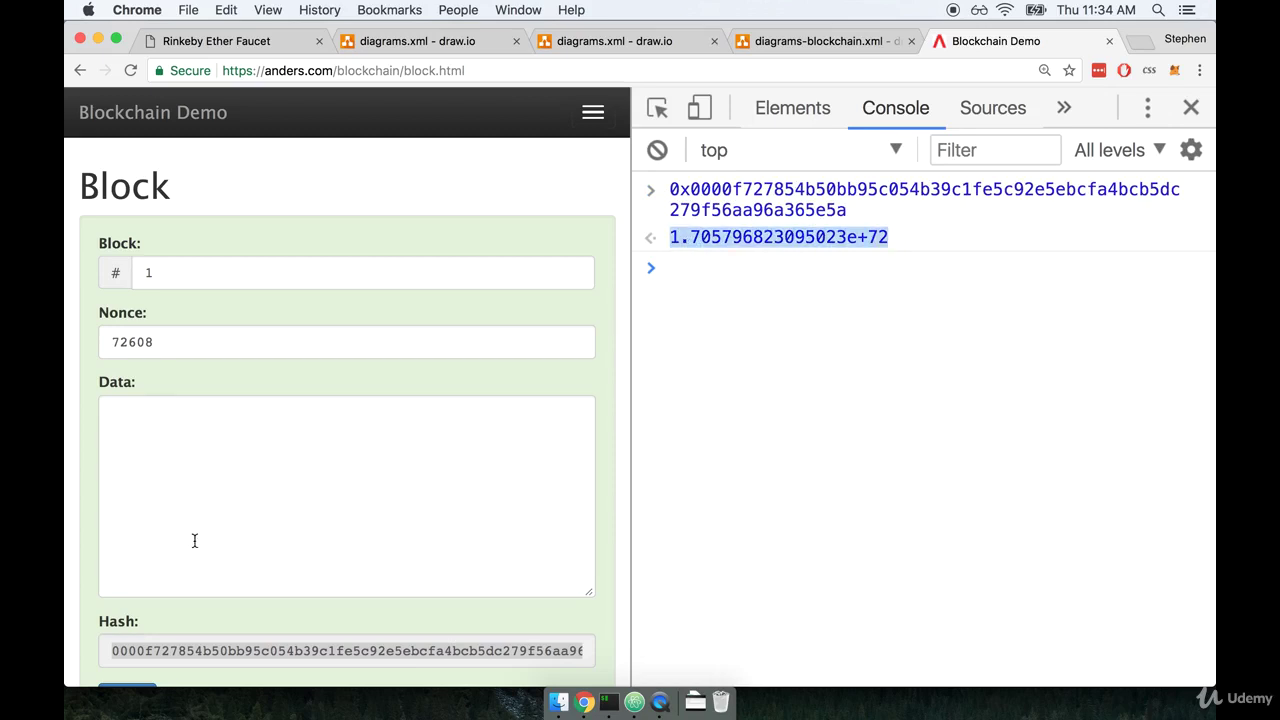
left_click(801, 489)
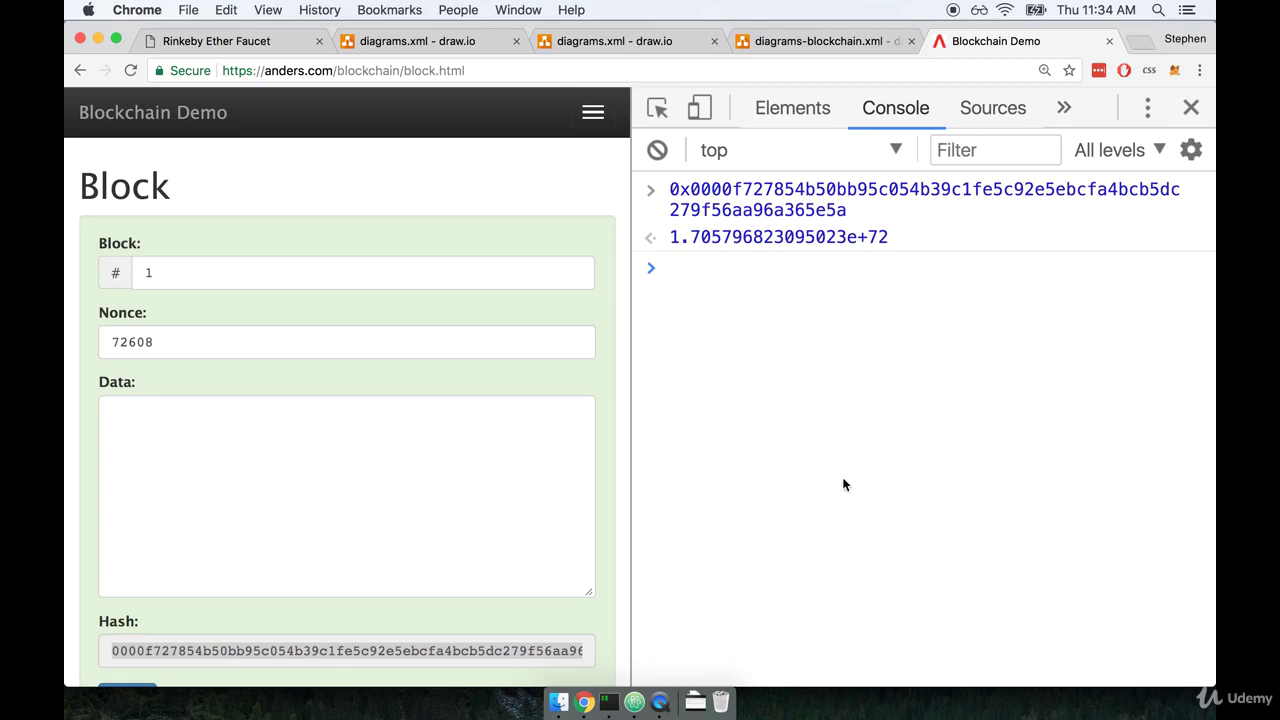
left_click_drag(733, 195, 690, 192)
left_click(804, 270)
Step: Switch to diagrams-blockchain.xml and point out Data, Nonce, and row one's 'Hi There' with nonce 0
left_click(825, 43)
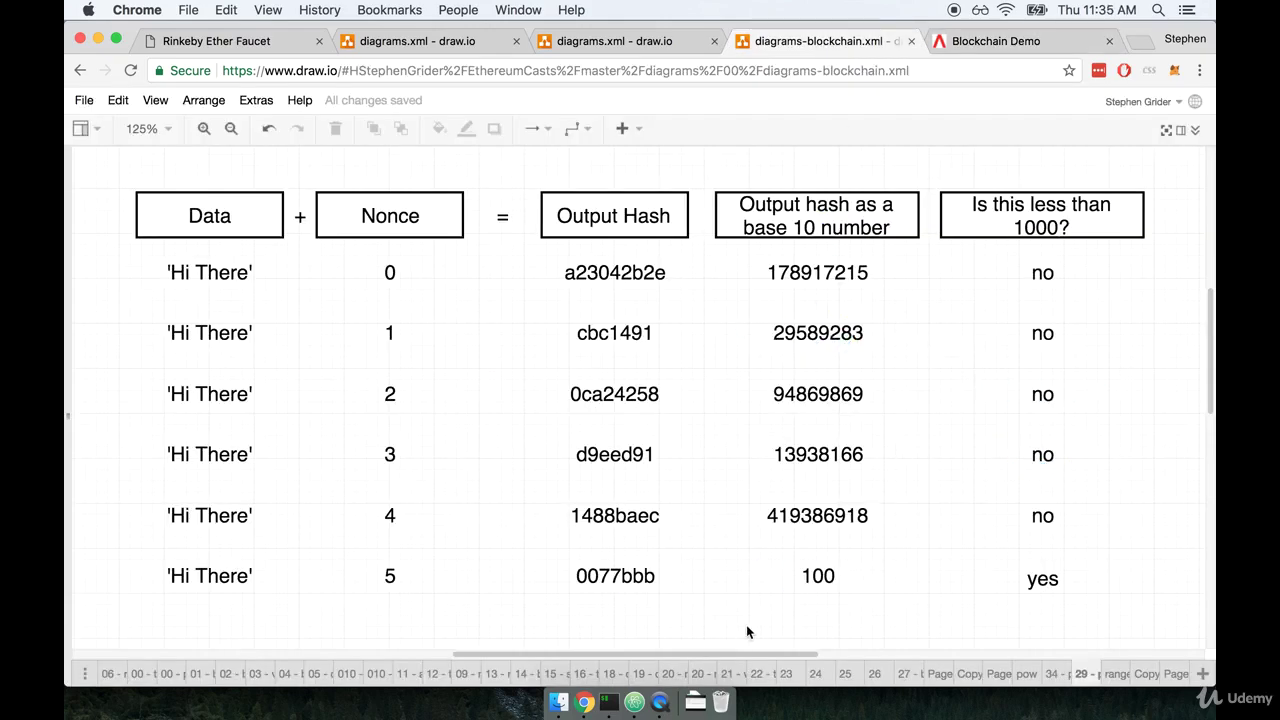
left_click_drag(98, 172, 296, 264)
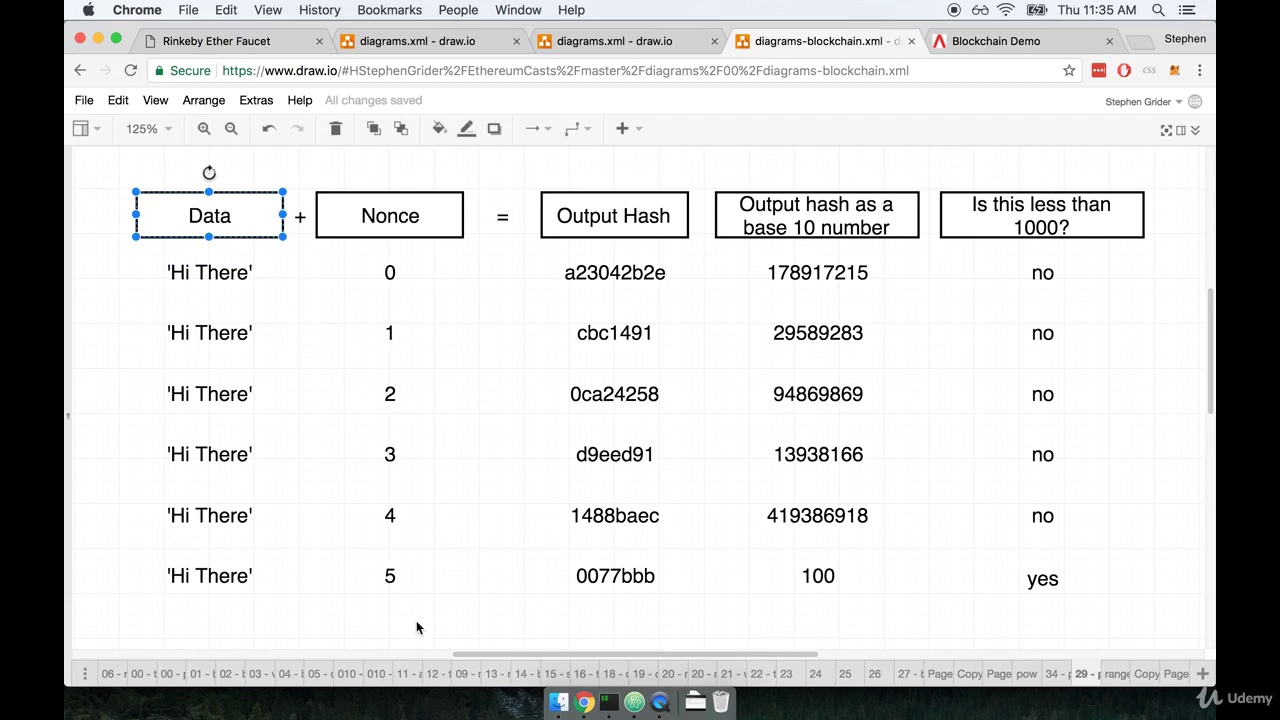
left_click(434, 363)
left_click(390, 222)
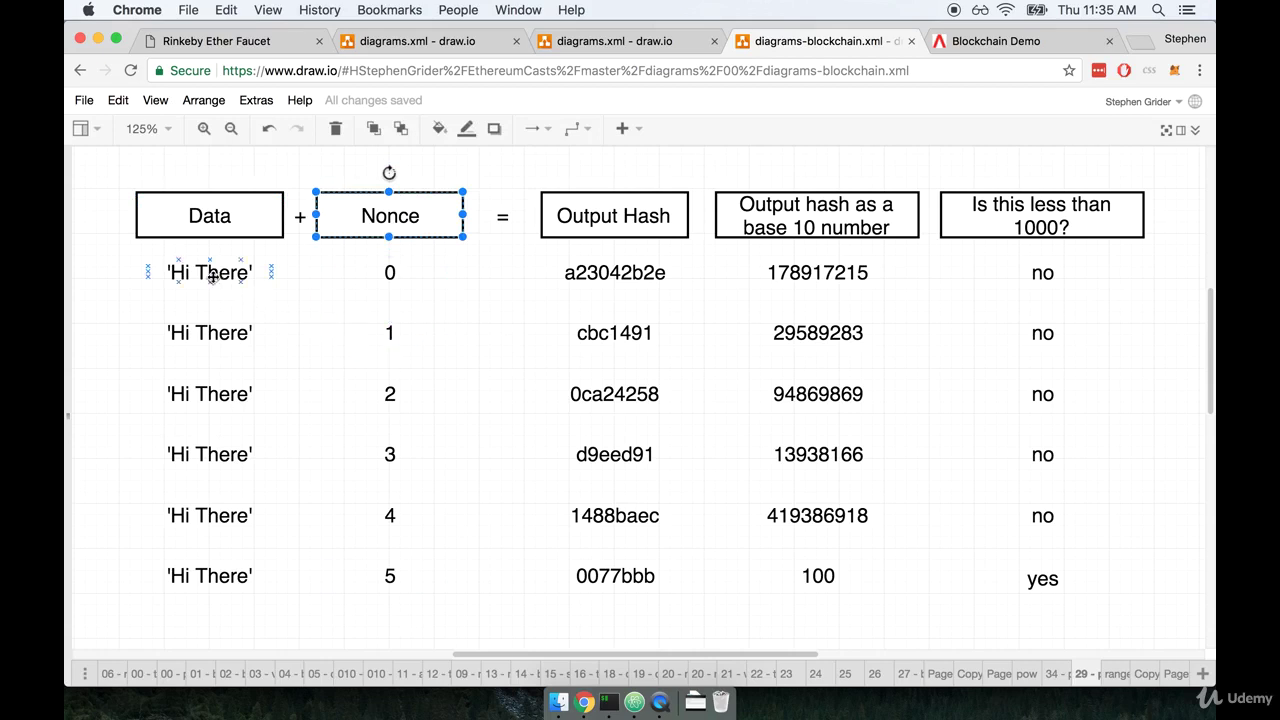
left_click(105, 311)
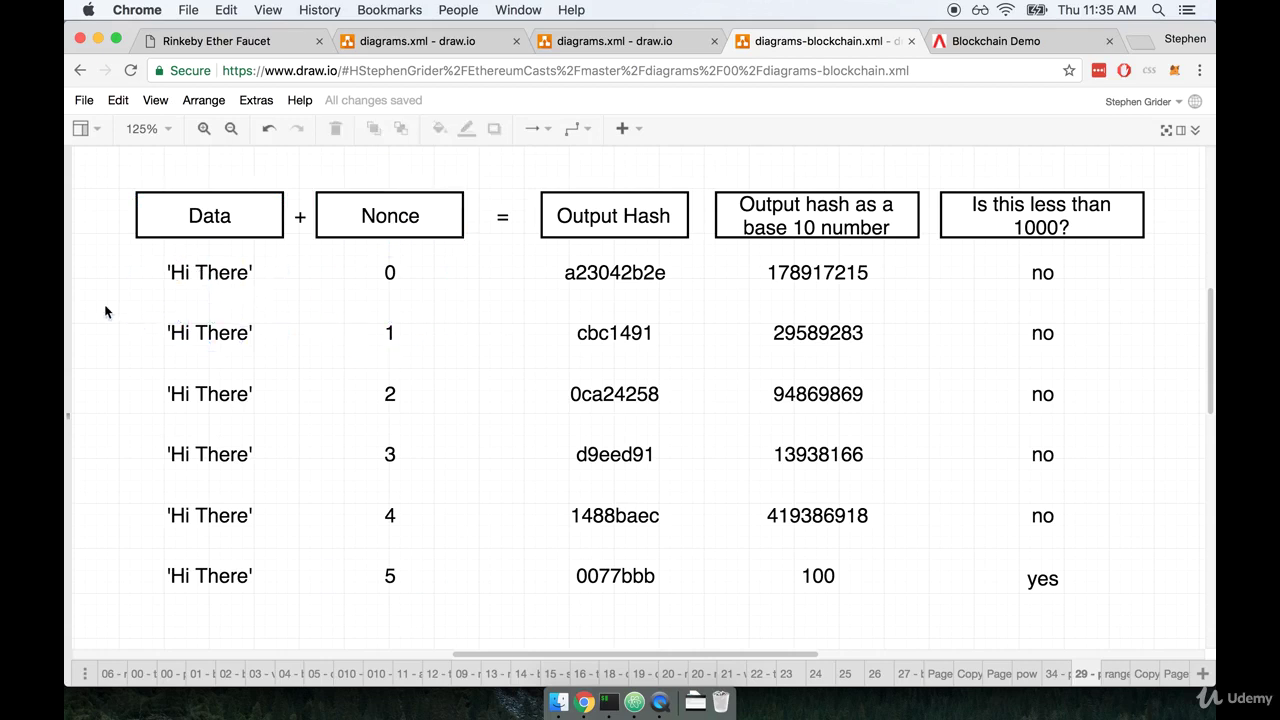
left_click(192, 277)
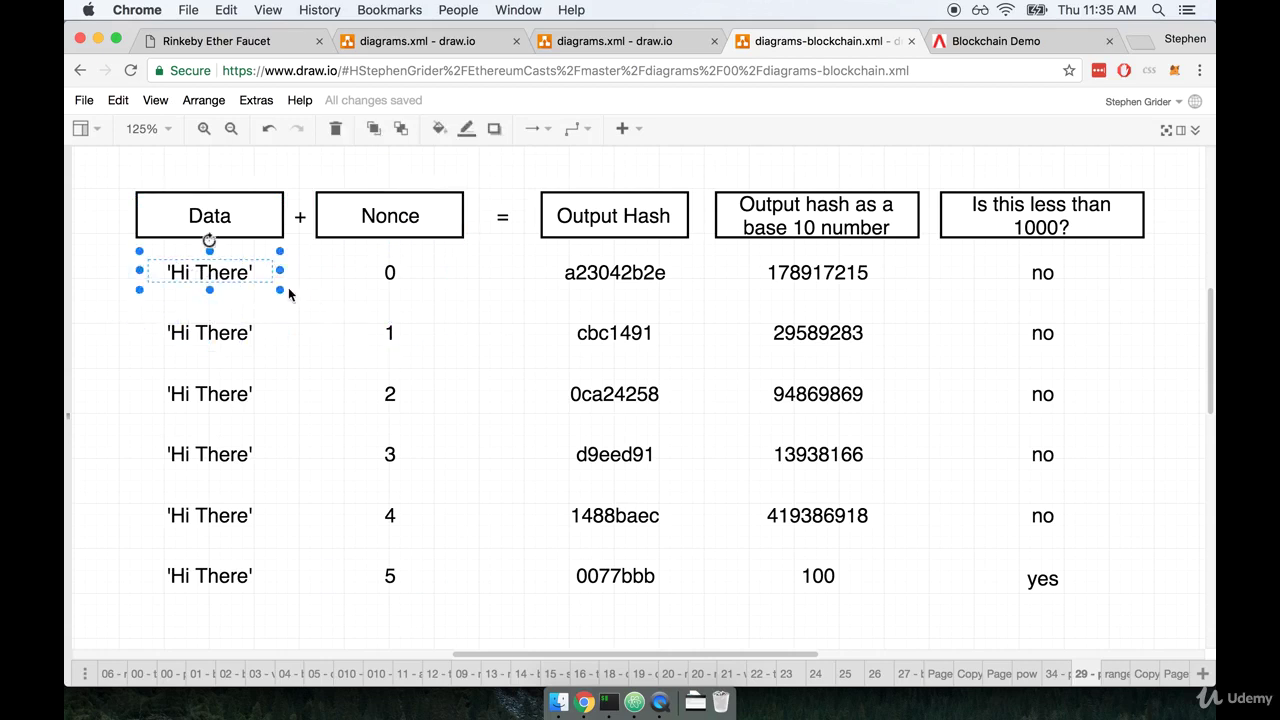
left_click(406, 276)
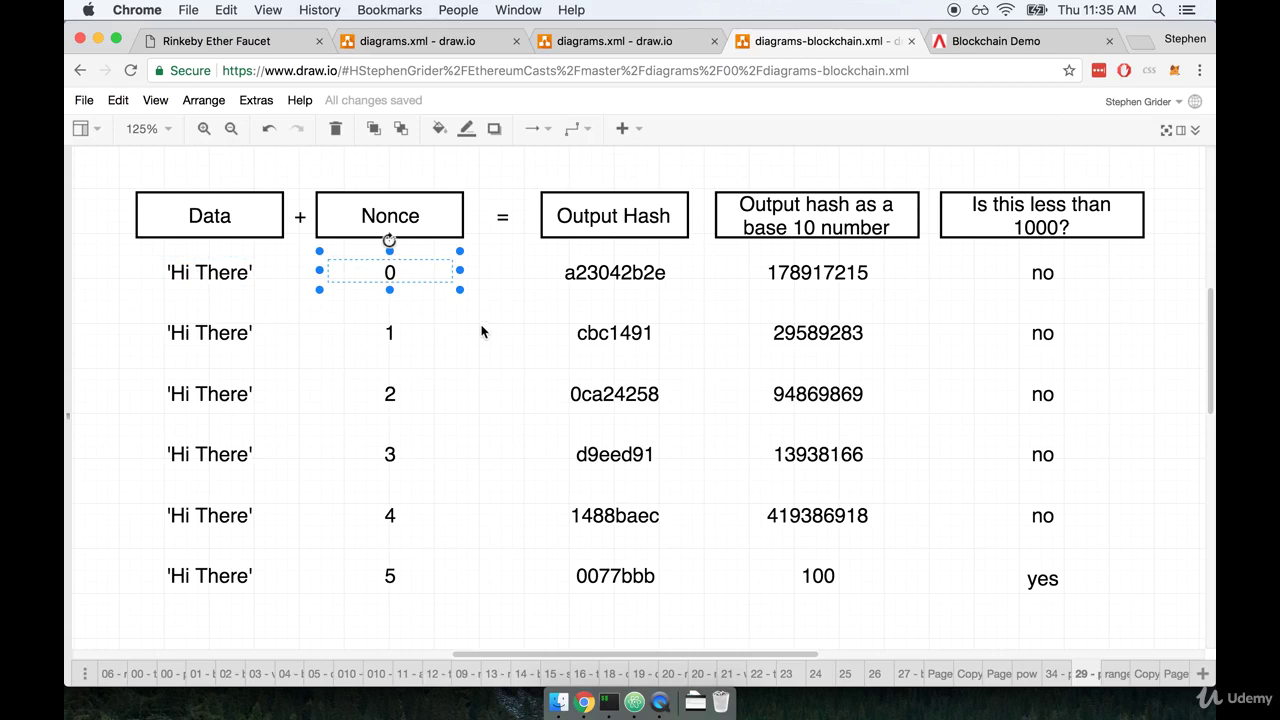
left_click(632, 280)
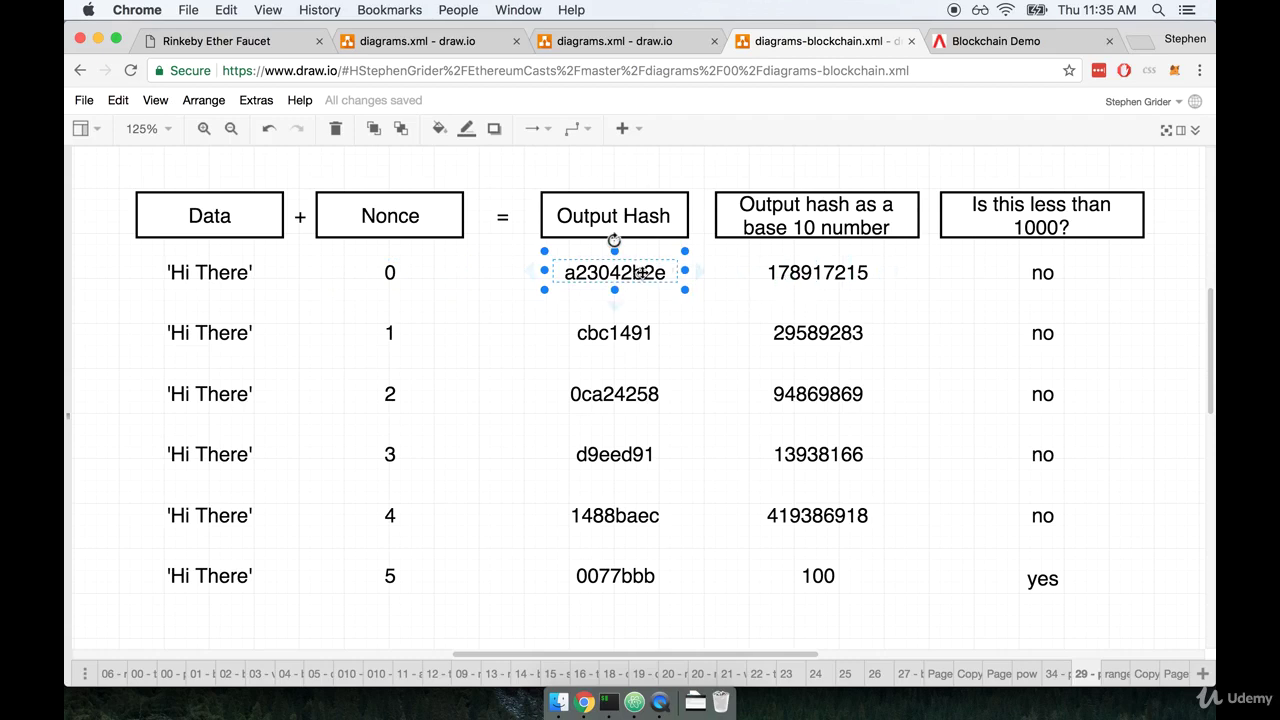
left_click(792, 273)
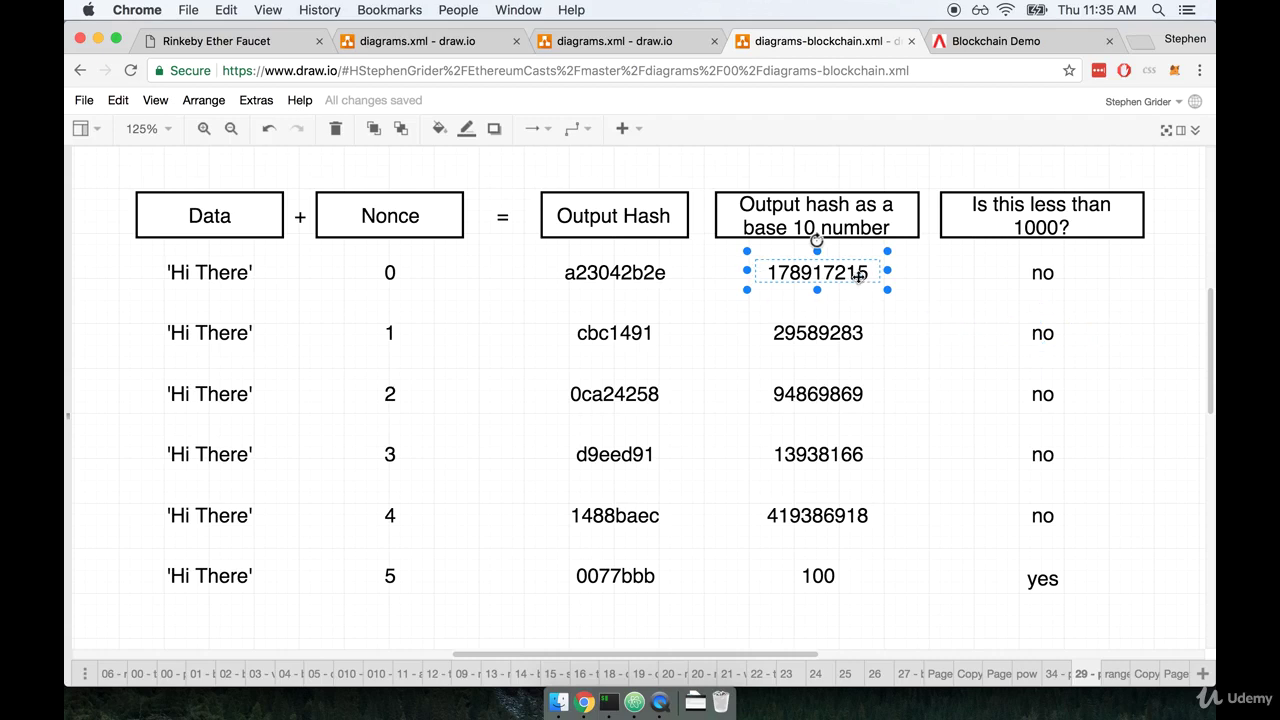
left_click(1055, 230)
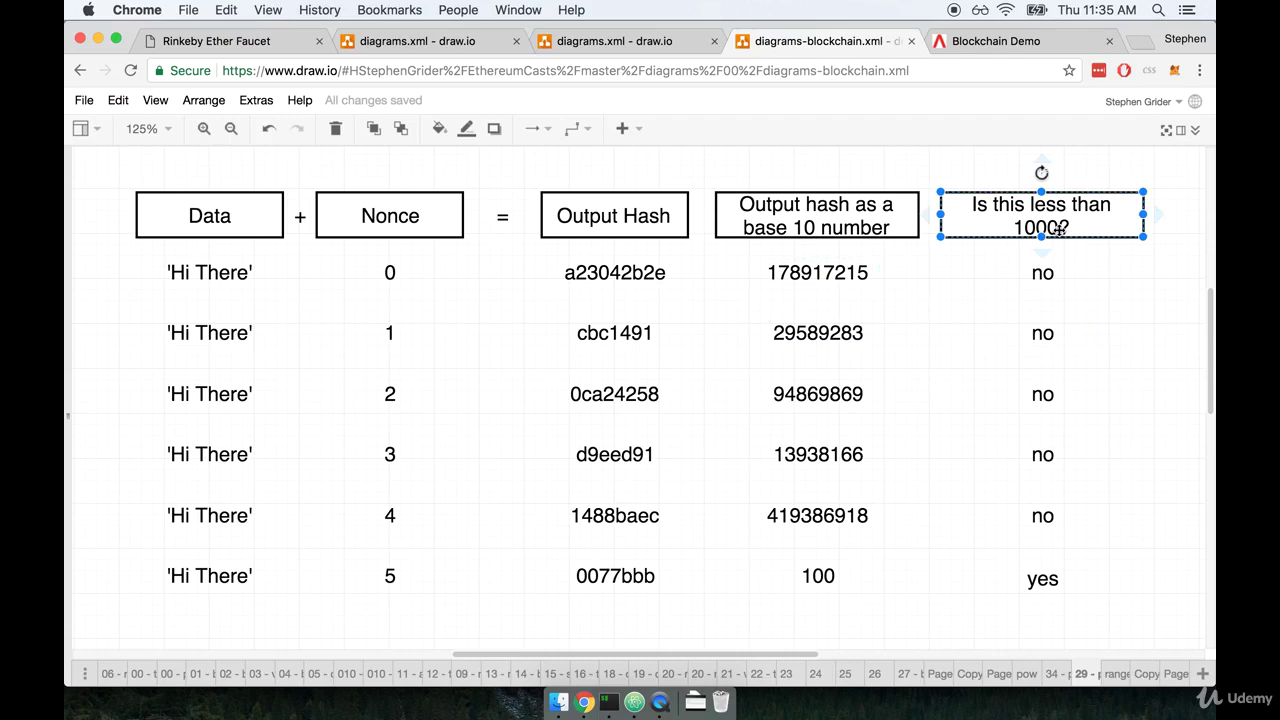
left_click(1062, 270)
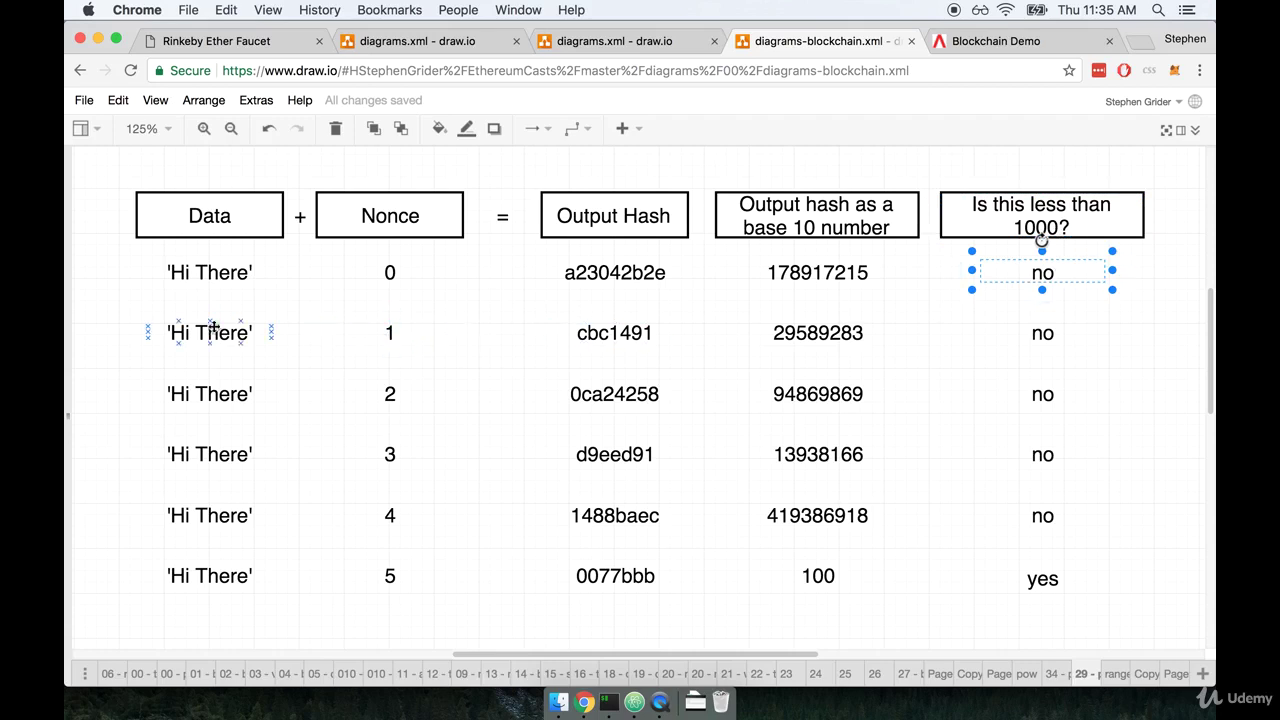
left_click(401, 343)
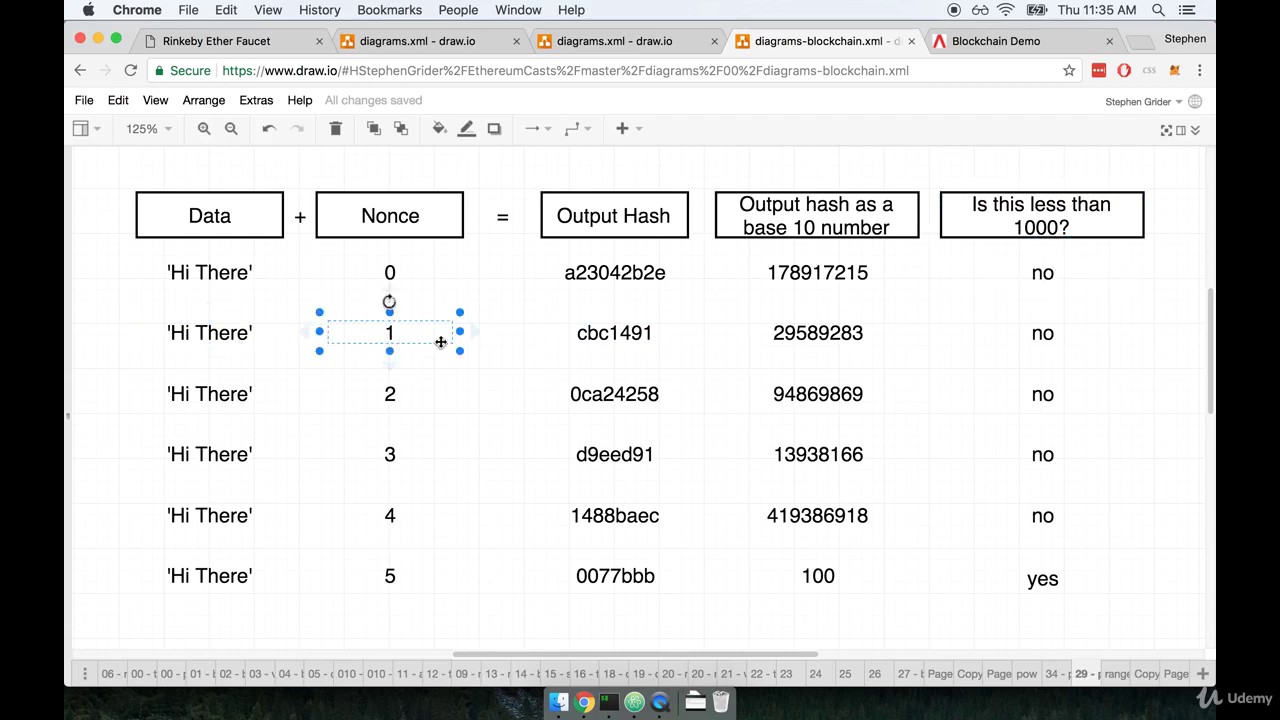
left_click(833, 334)
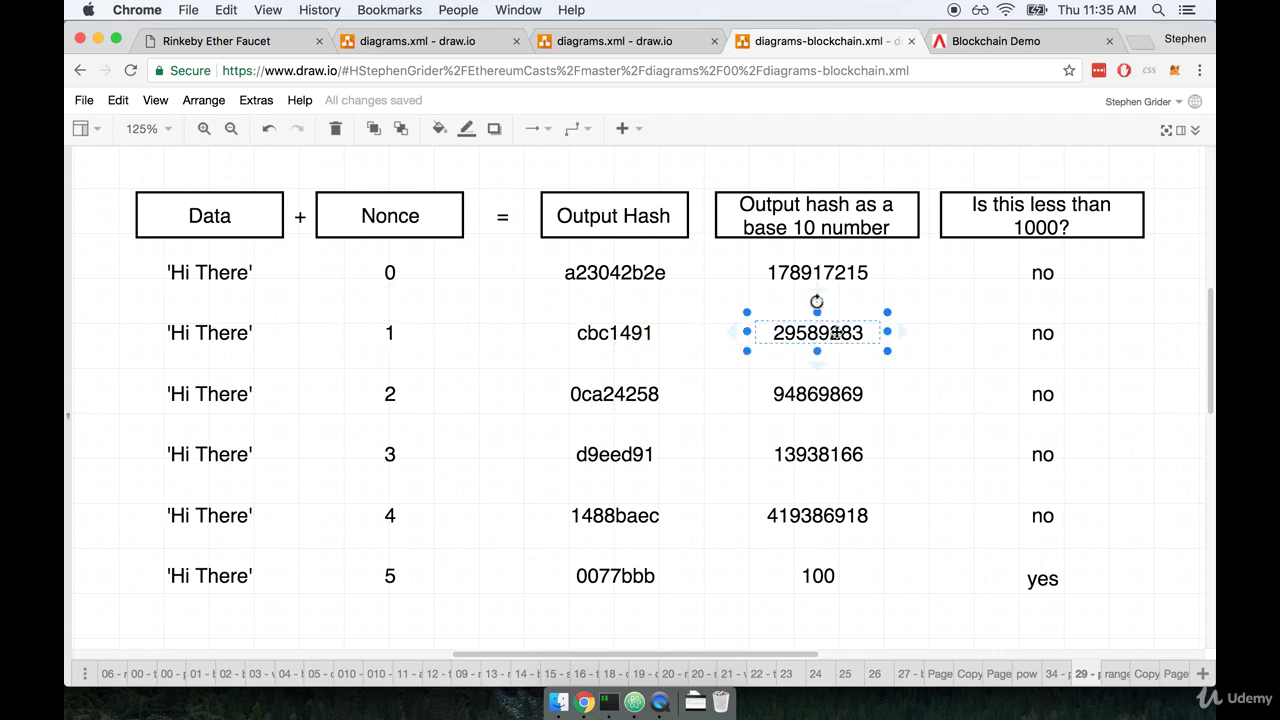
left_click(1057, 337)
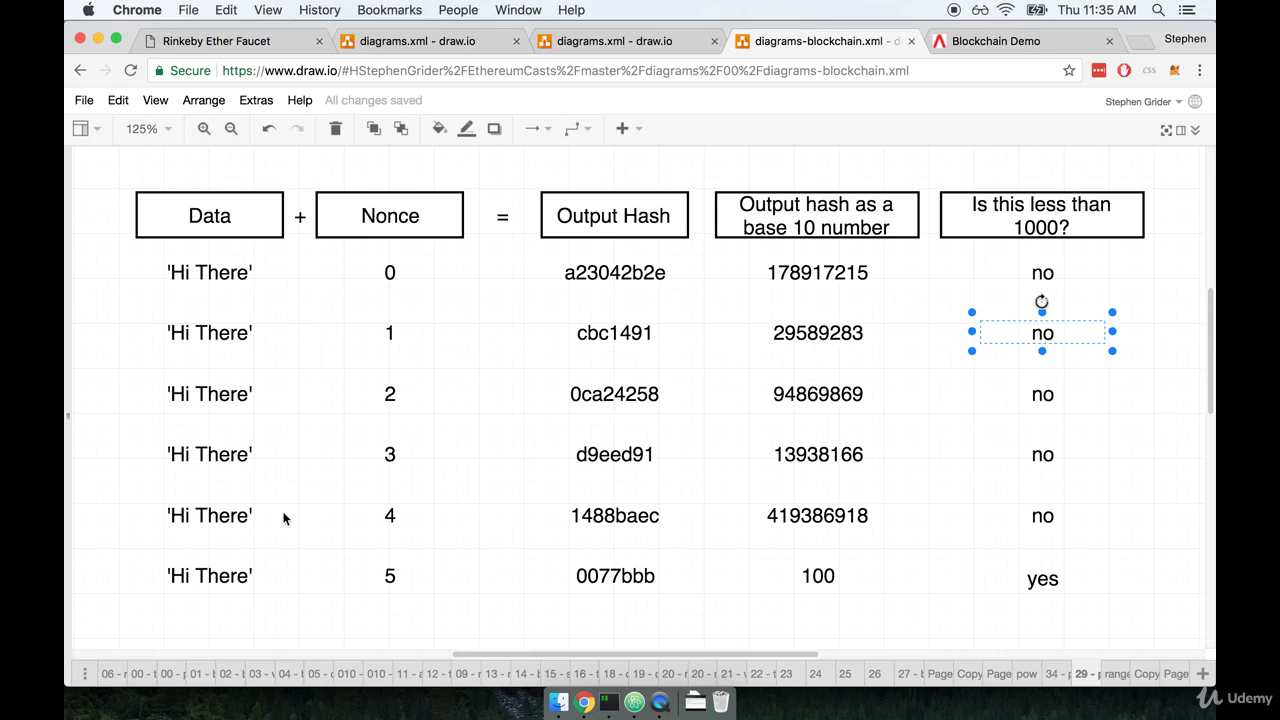
left_click(216, 574)
left_click(392, 576)
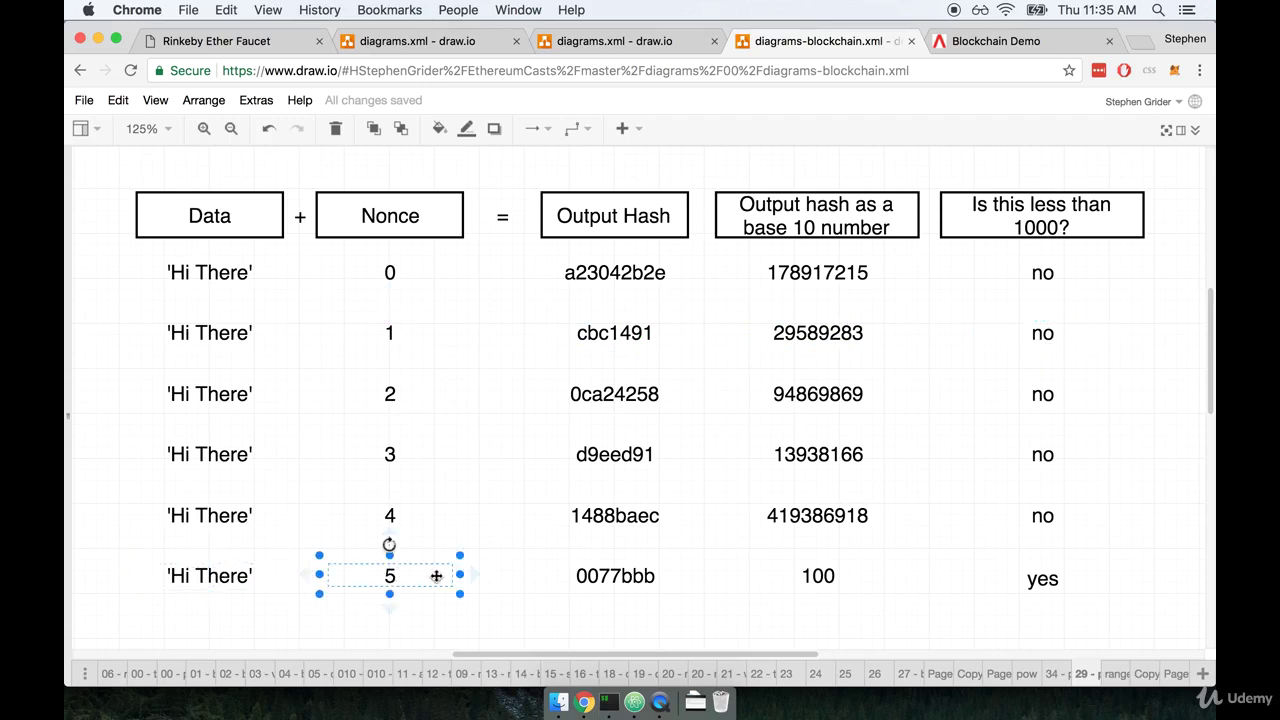
left_click(210, 574)
left_click(366, 578)
left_click(576, 580)
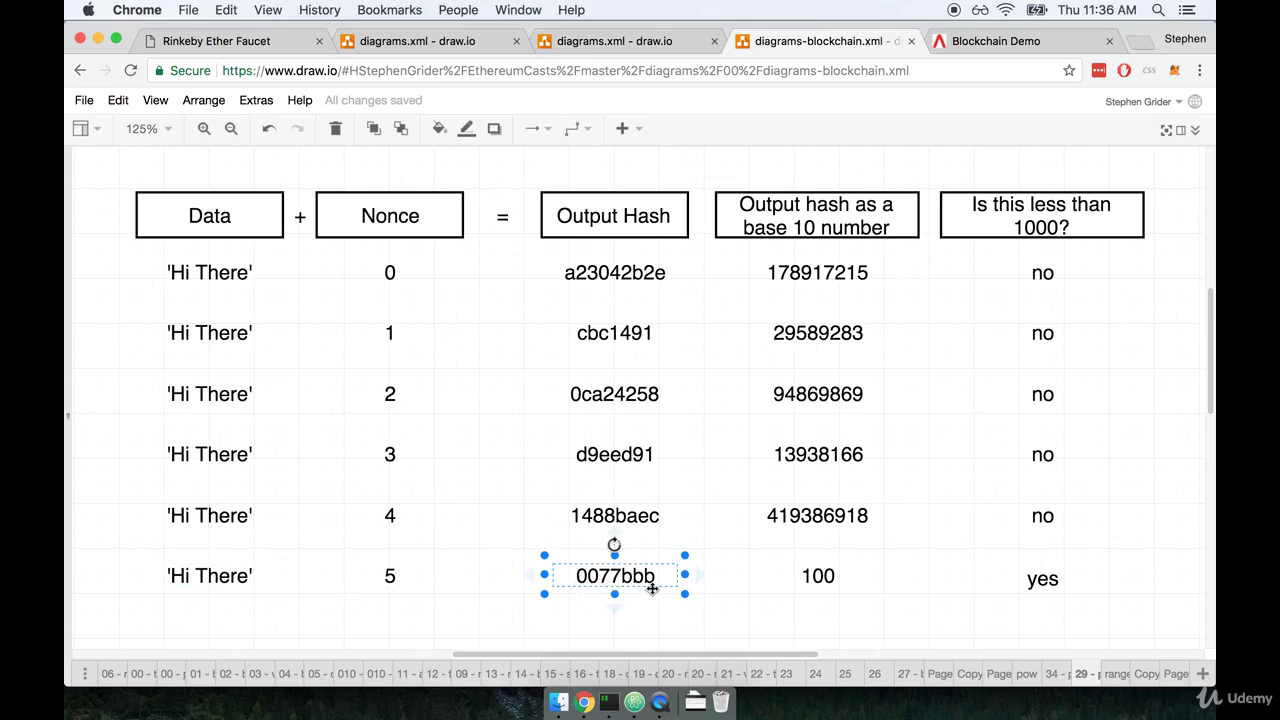
left_click(820, 576)
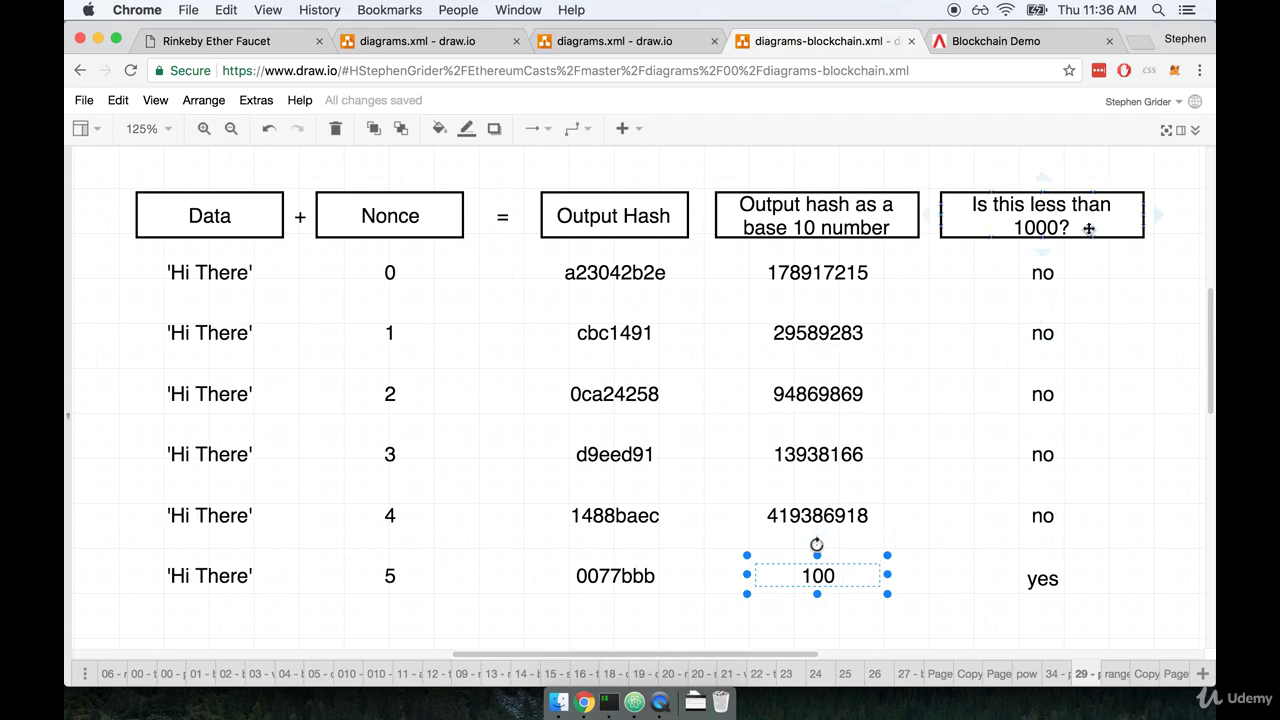
left_click(1043, 578)
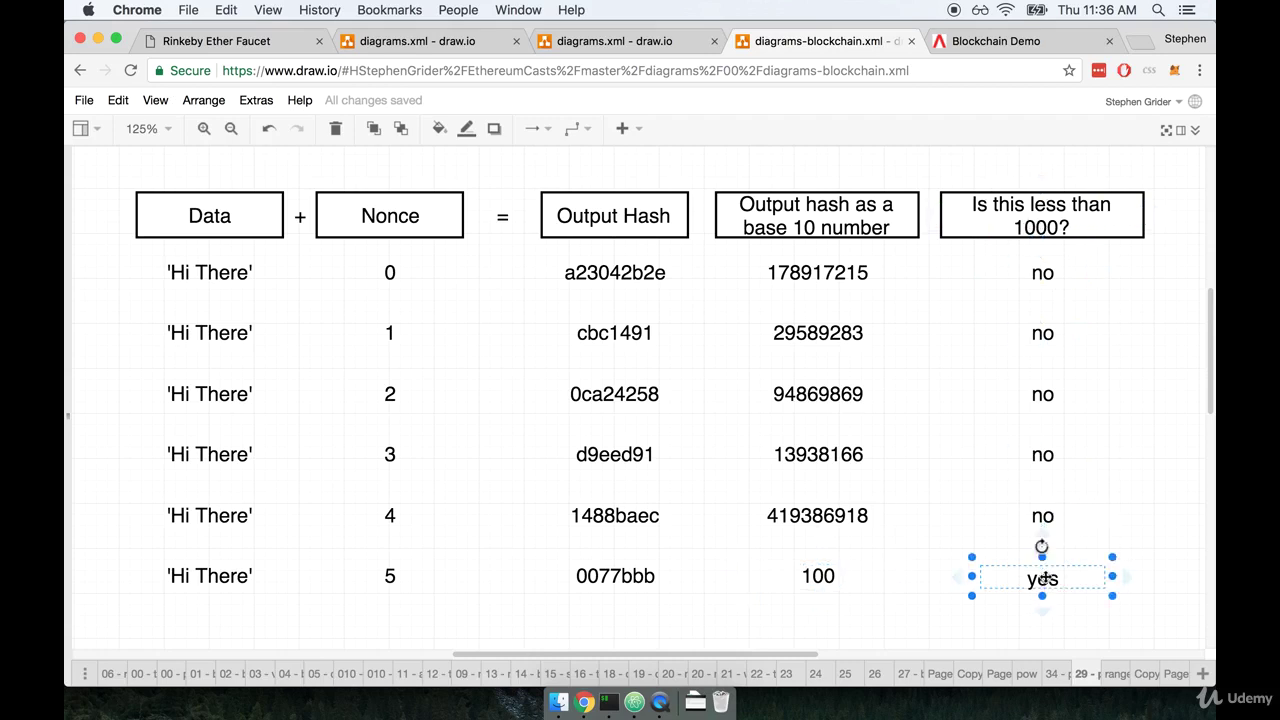
left_click(487, 571)
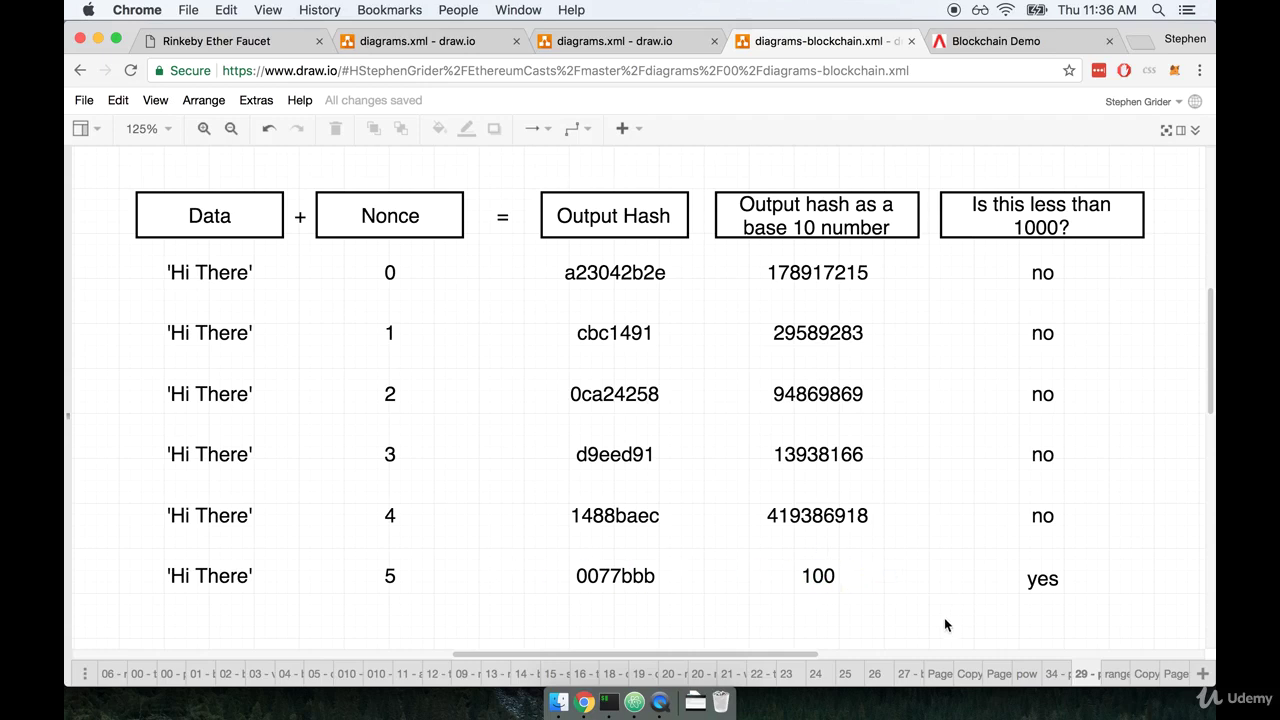
Step: Show the 'range' page comparing smallest and largest hashes, then go back to the Blockchain Demo tab
left_click(1116, 674)
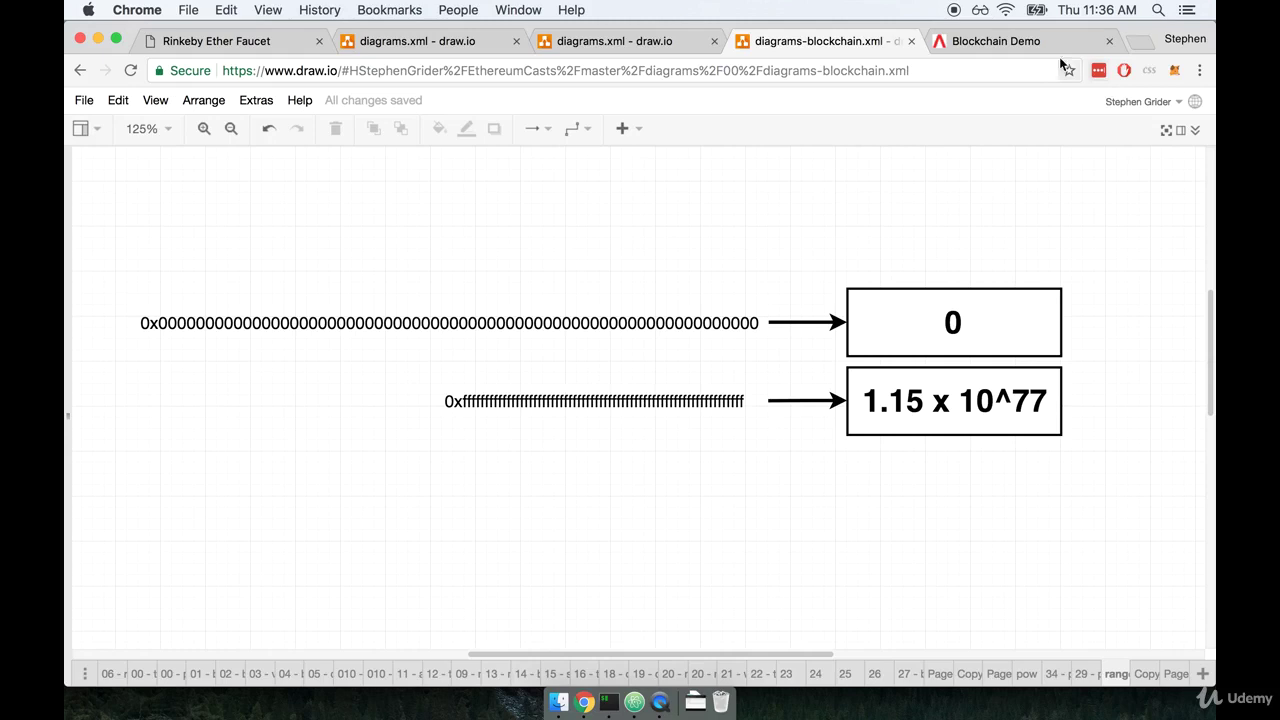
left_click(985, 43)
scroll(298, 607, "down", 2)
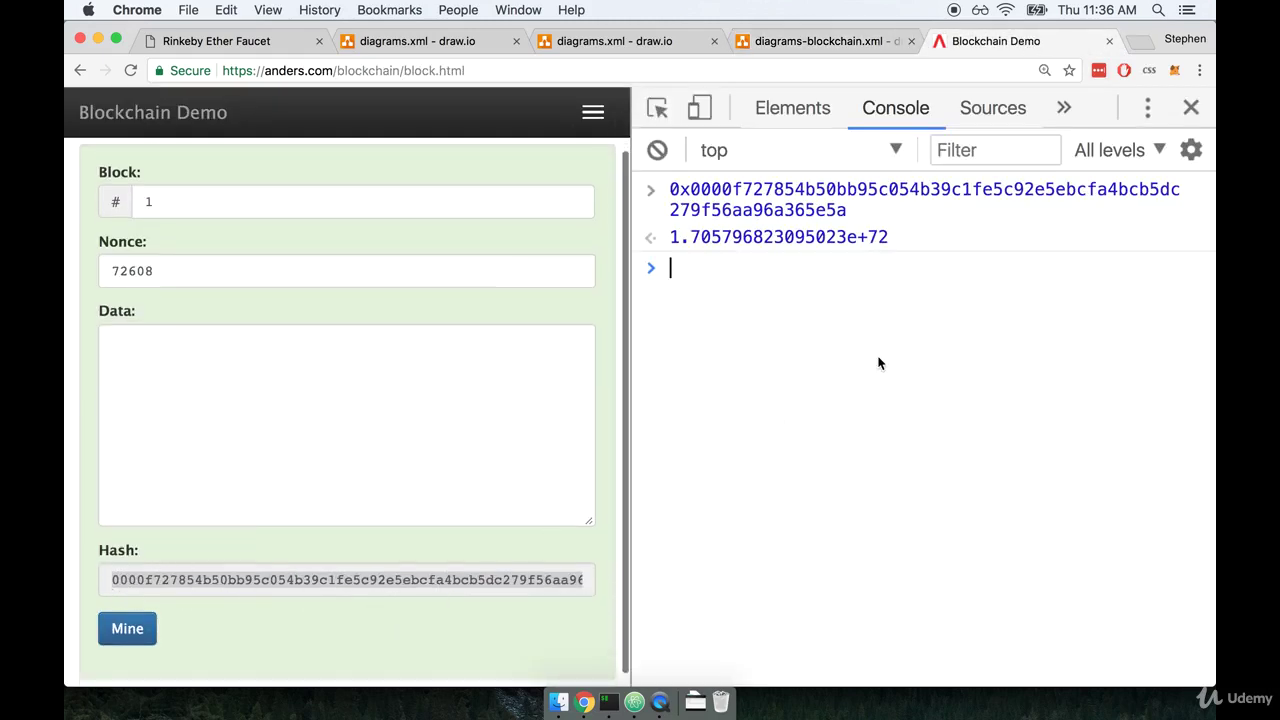
Step: Recall the hash command and try replacing the 0x prefix with a quote, then undo the edit
key("Up")
left_click(692, 268)
key("BackSpace")
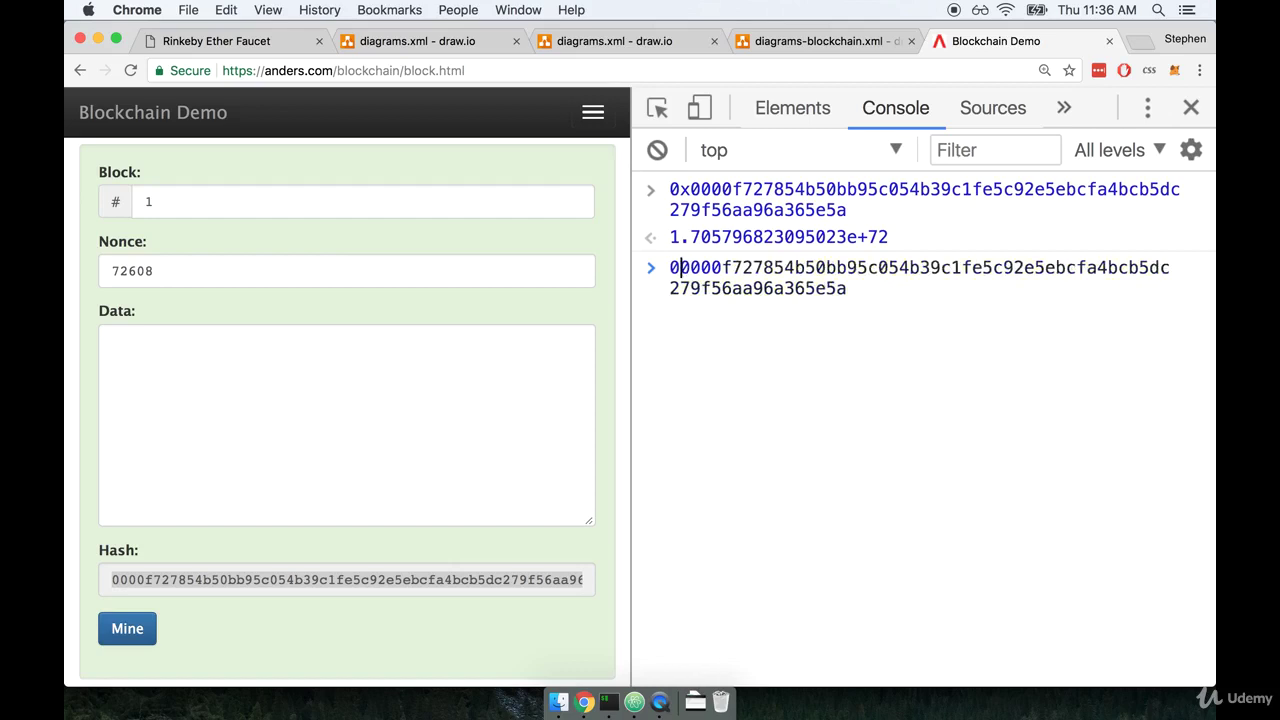
key("BackSpace")
type("'")
key("super+z")
key("super+z")
key("super+z")
Step: Wrap the hash in quotes, append .length to get 64, and return to the draw.io tab
key("Up")
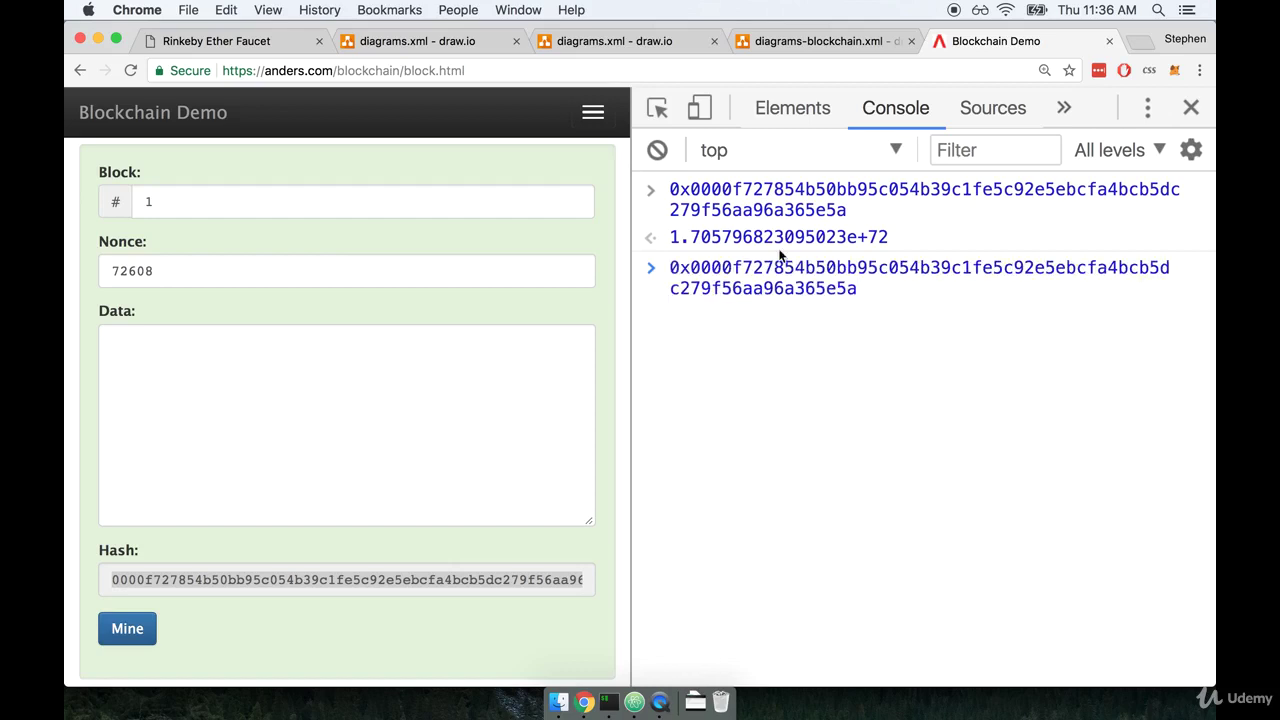
type("\"")
left_click(690, 268)
key("BackSpace")
key("BackSpace")
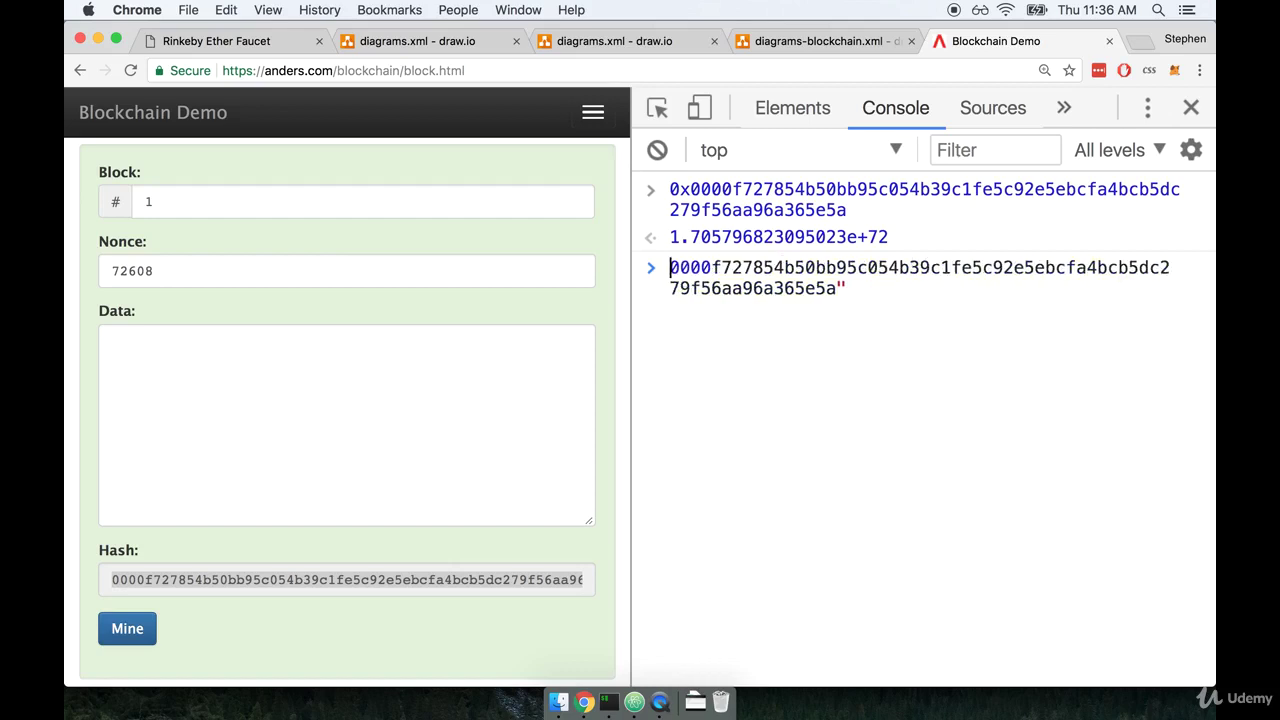
type("\"")
left_click(848, 332)
type(".length")
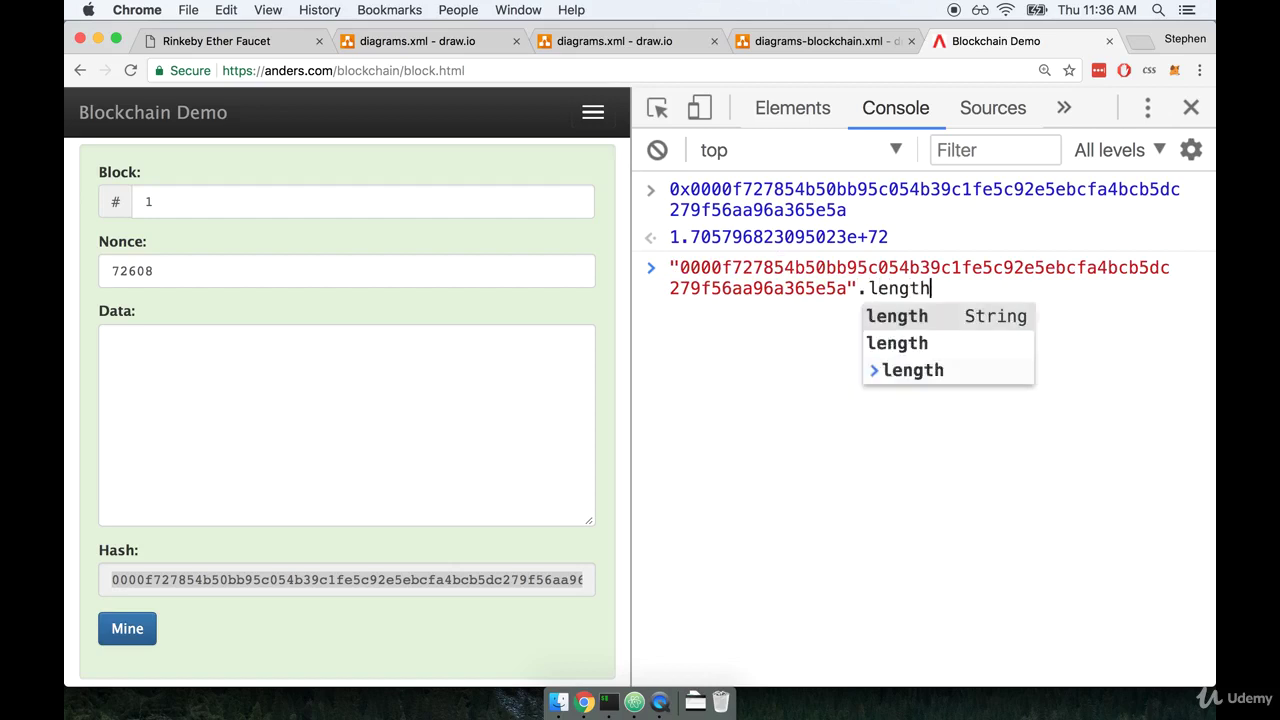
key("Return")
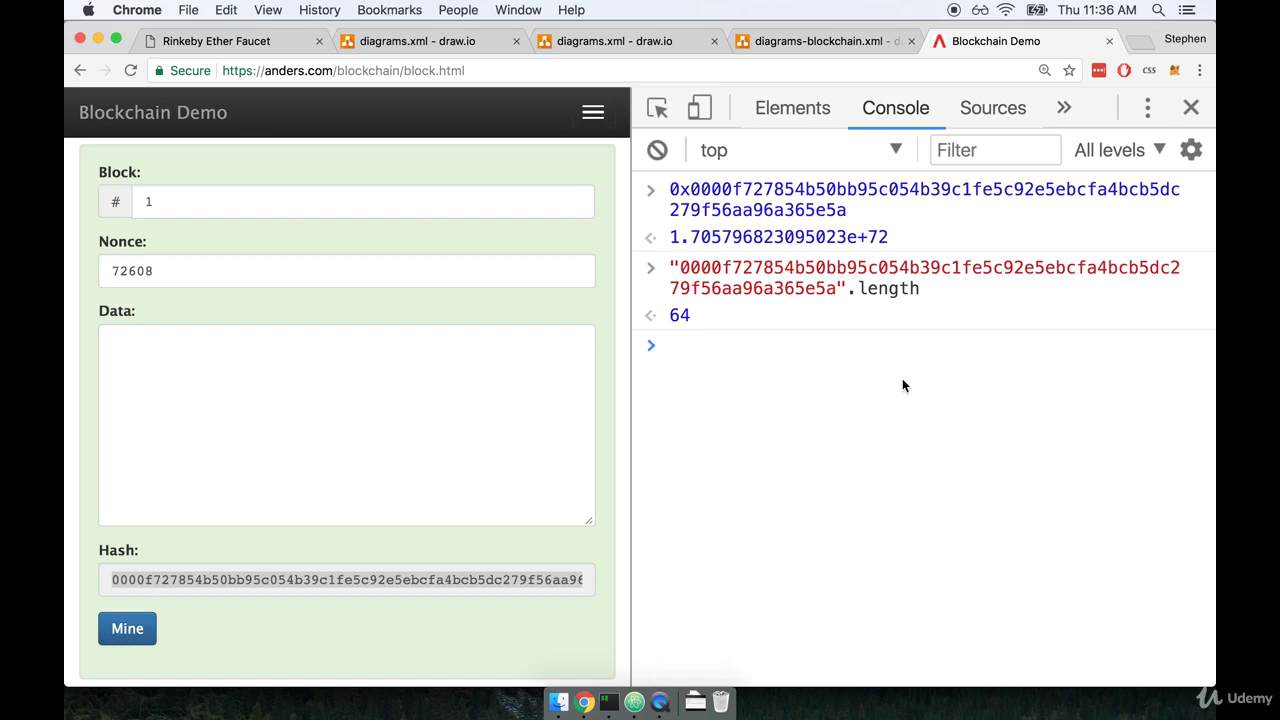
left_click(831, 44)
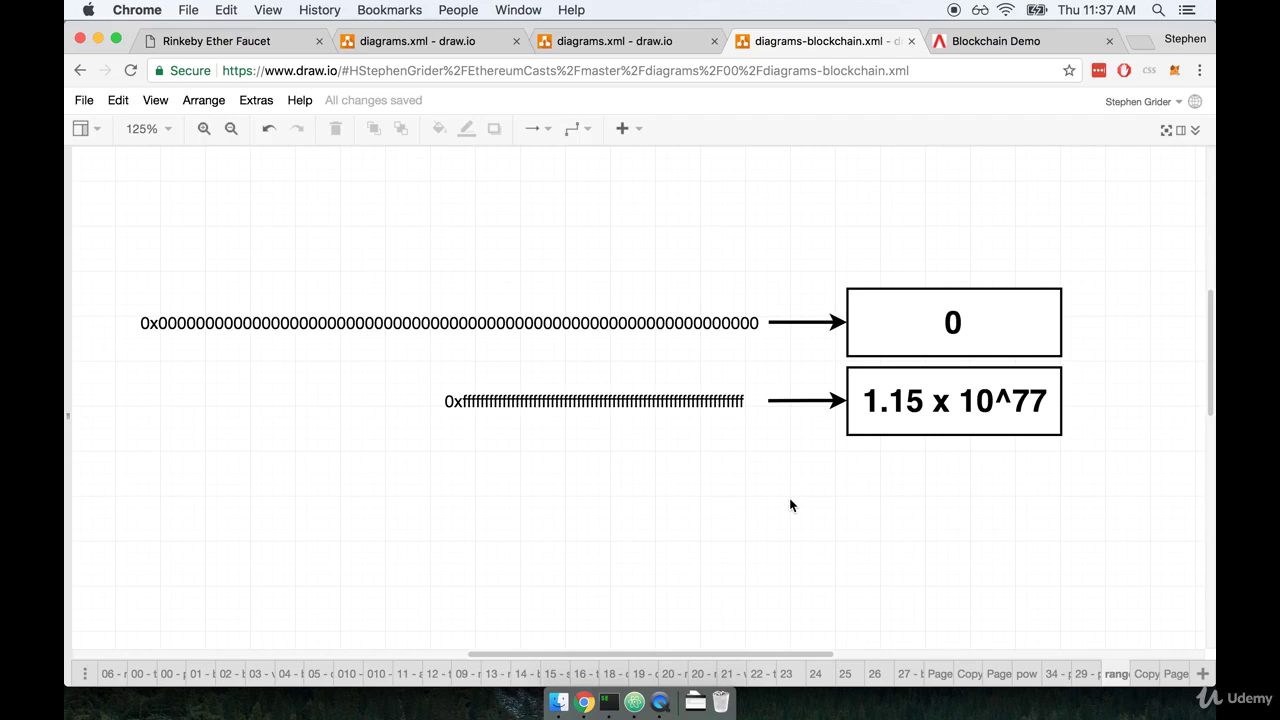
Step: Point out the all-zero hash, its 0 value and the 1.15 x 10^77 box, then go to the bracketed nonce table page
left_click(166, 326)
left_click(958, 323)
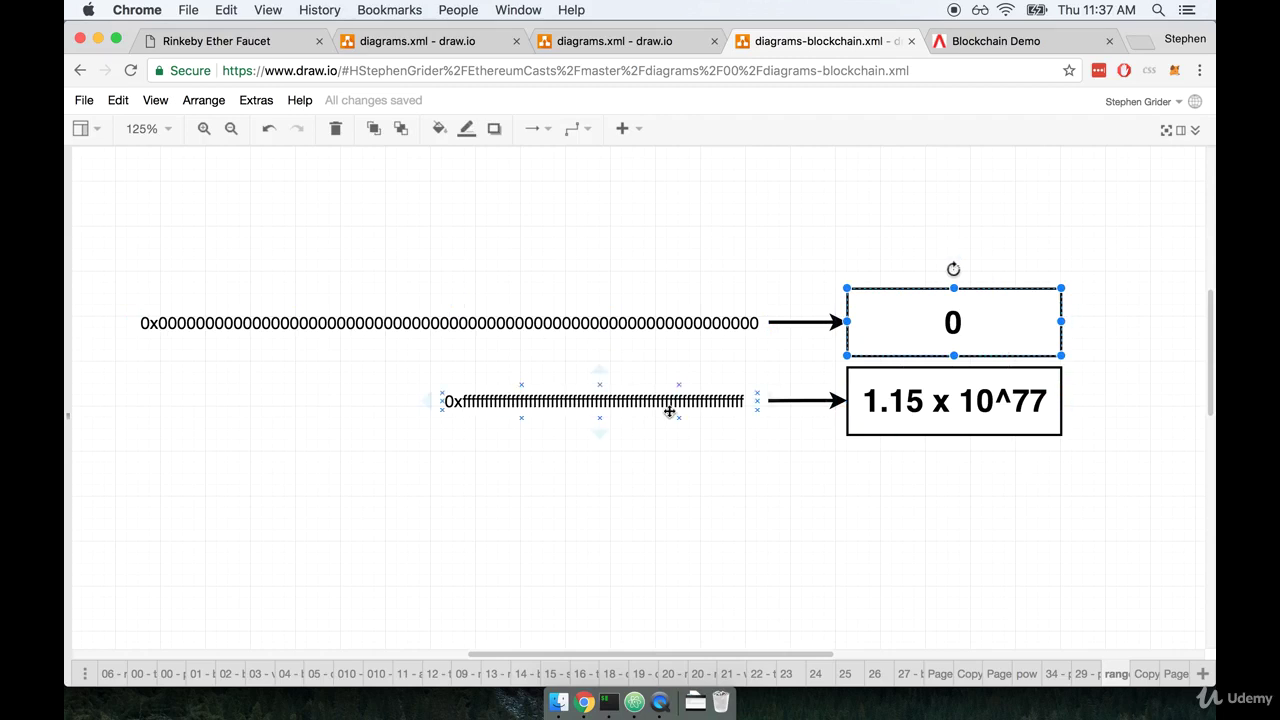
left_click(766, 468)
left_click(895, 421)
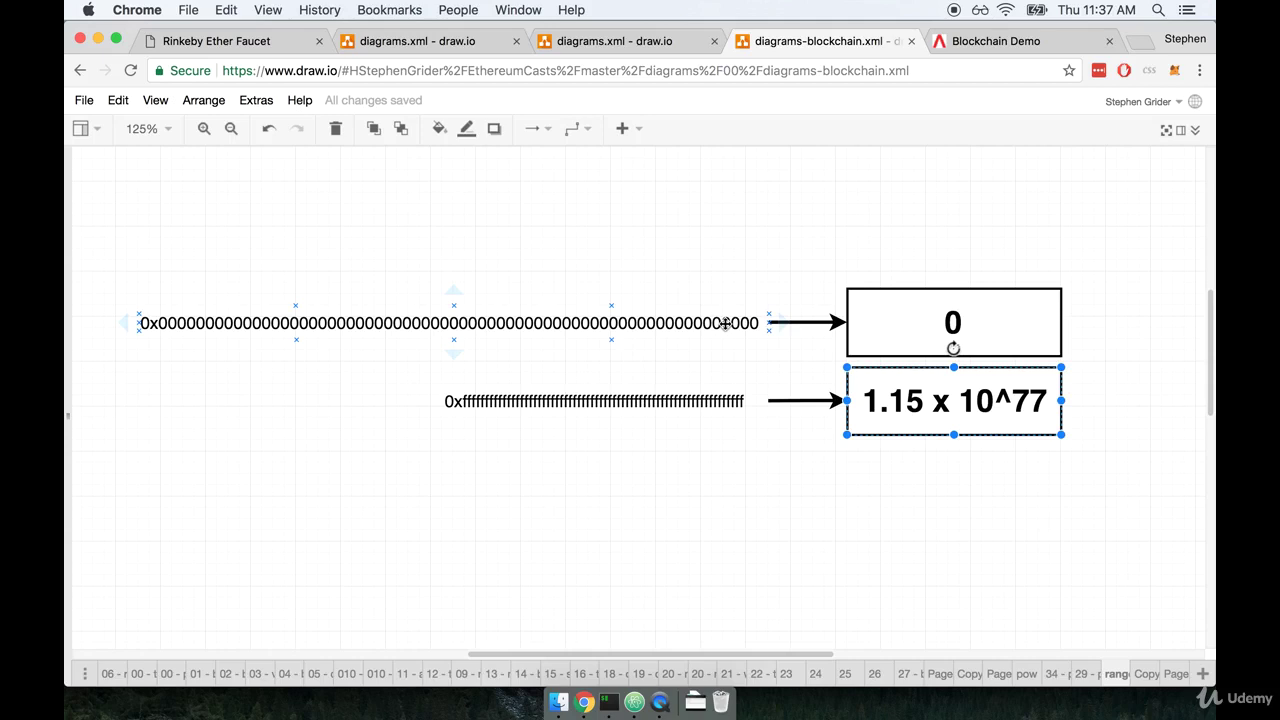
left_click(1138, 573)
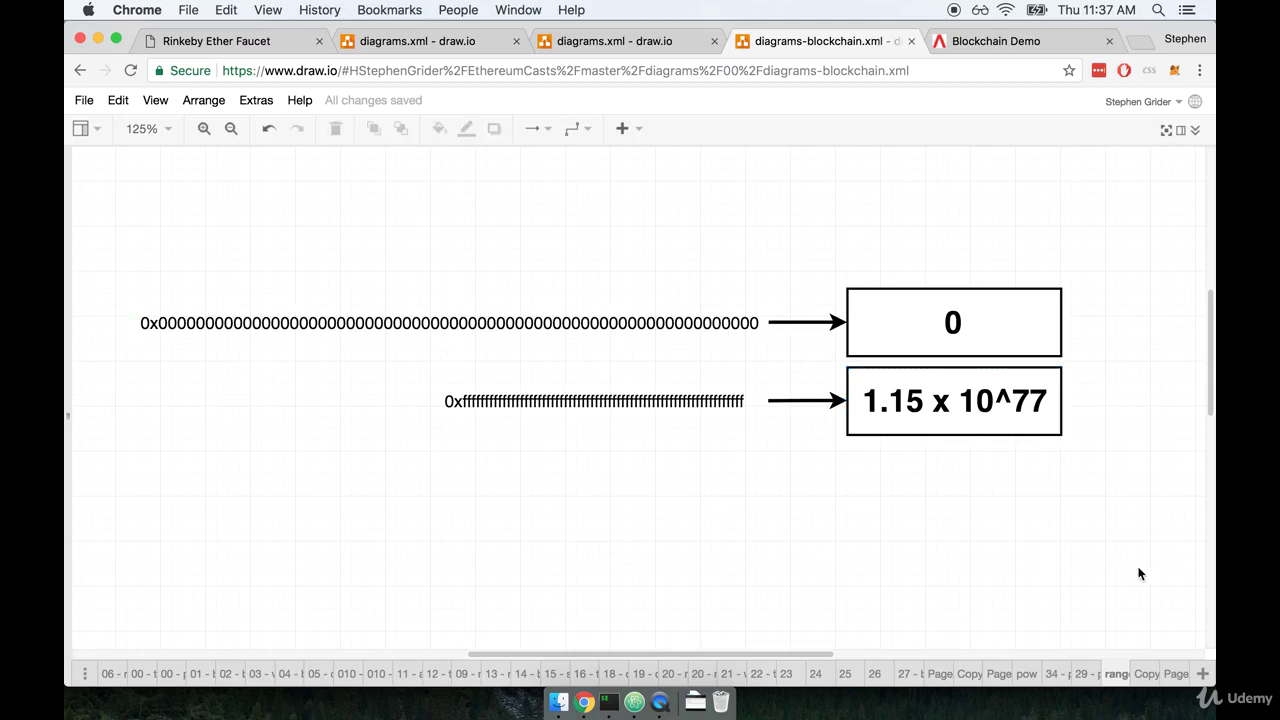
left_click(1145, 675)
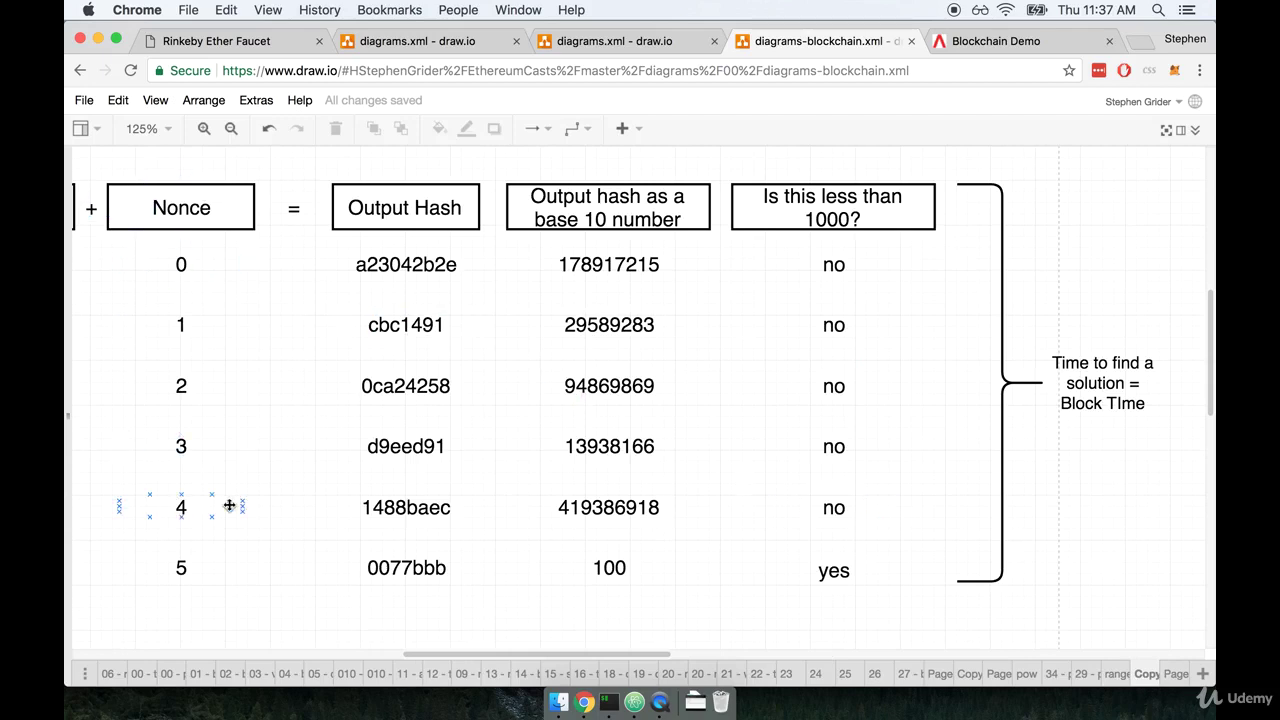
scroll(251, 337, "left", 3)
left_click(336, 196)
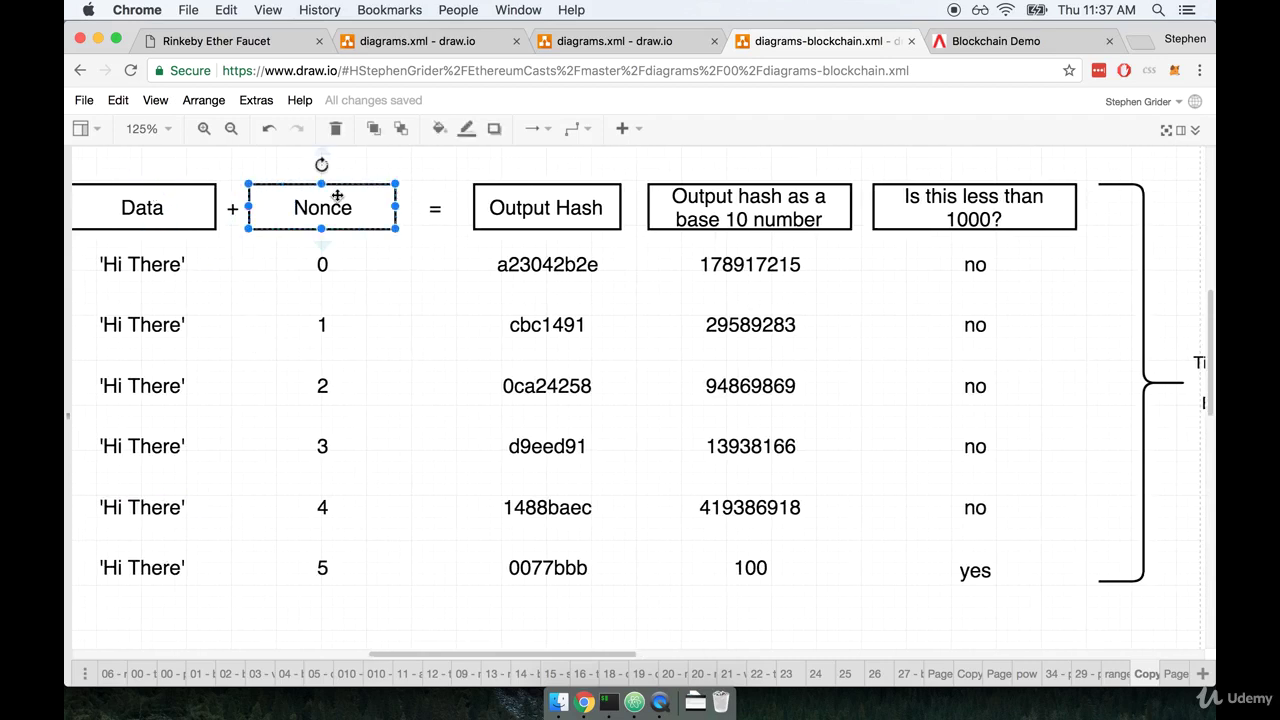
left_click(455, 385)
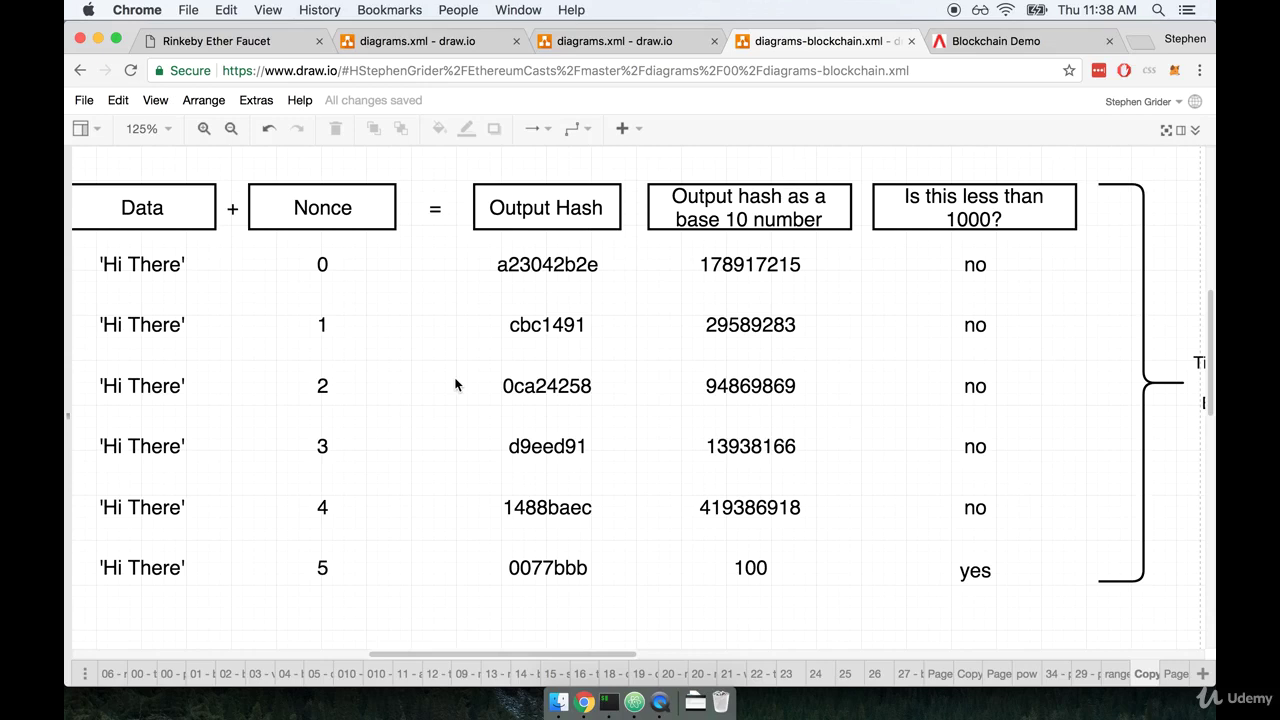
scroll(457, 383, "right", 3)
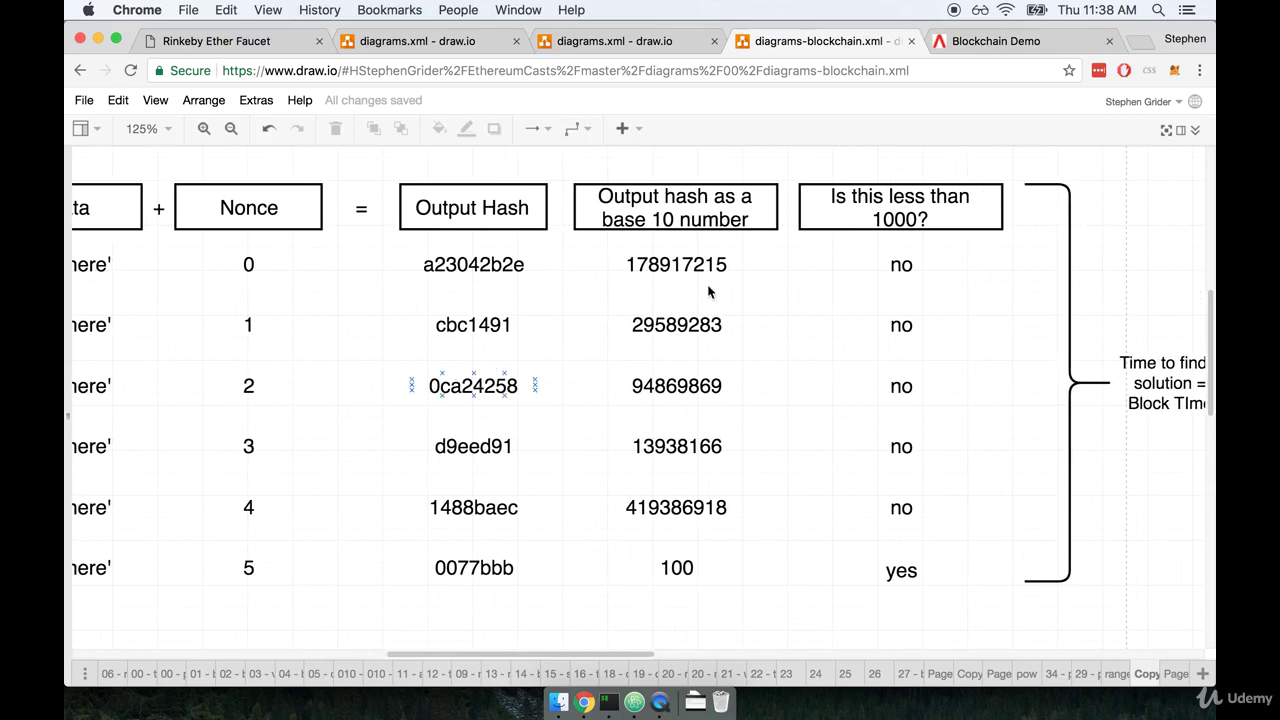
left_click(915, 222)
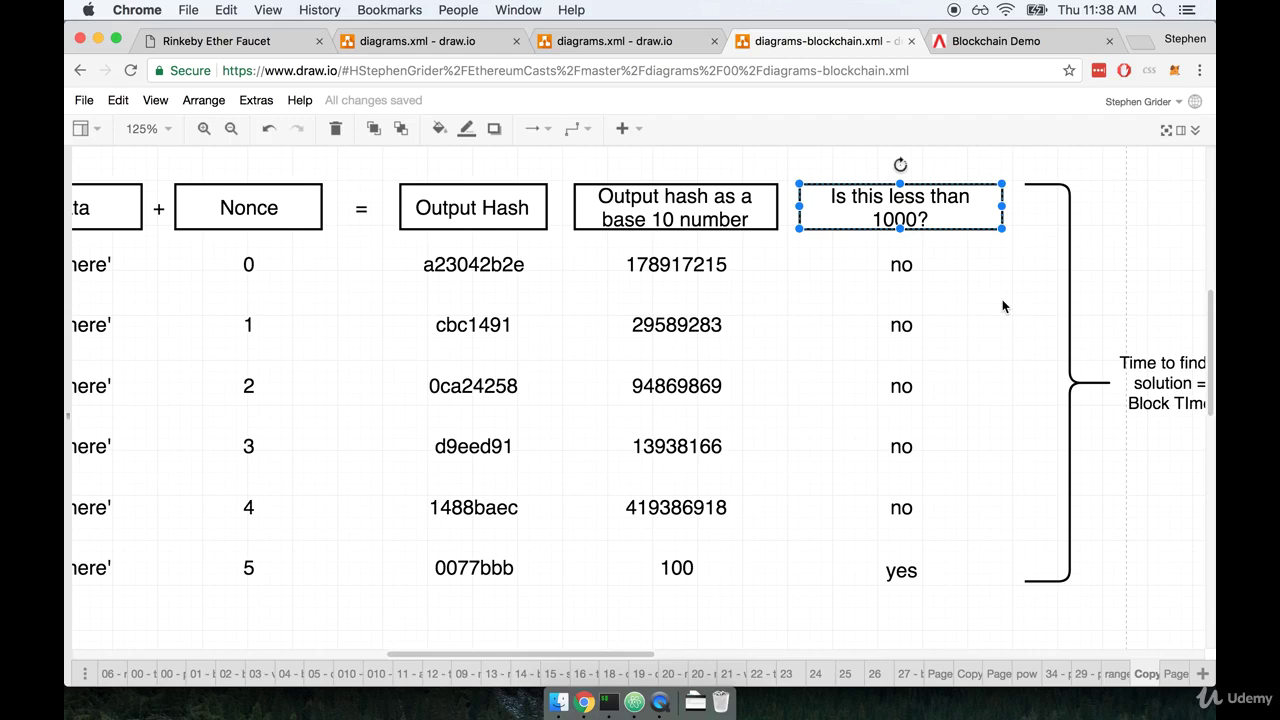
scroll(1002, 306, "right", 3)
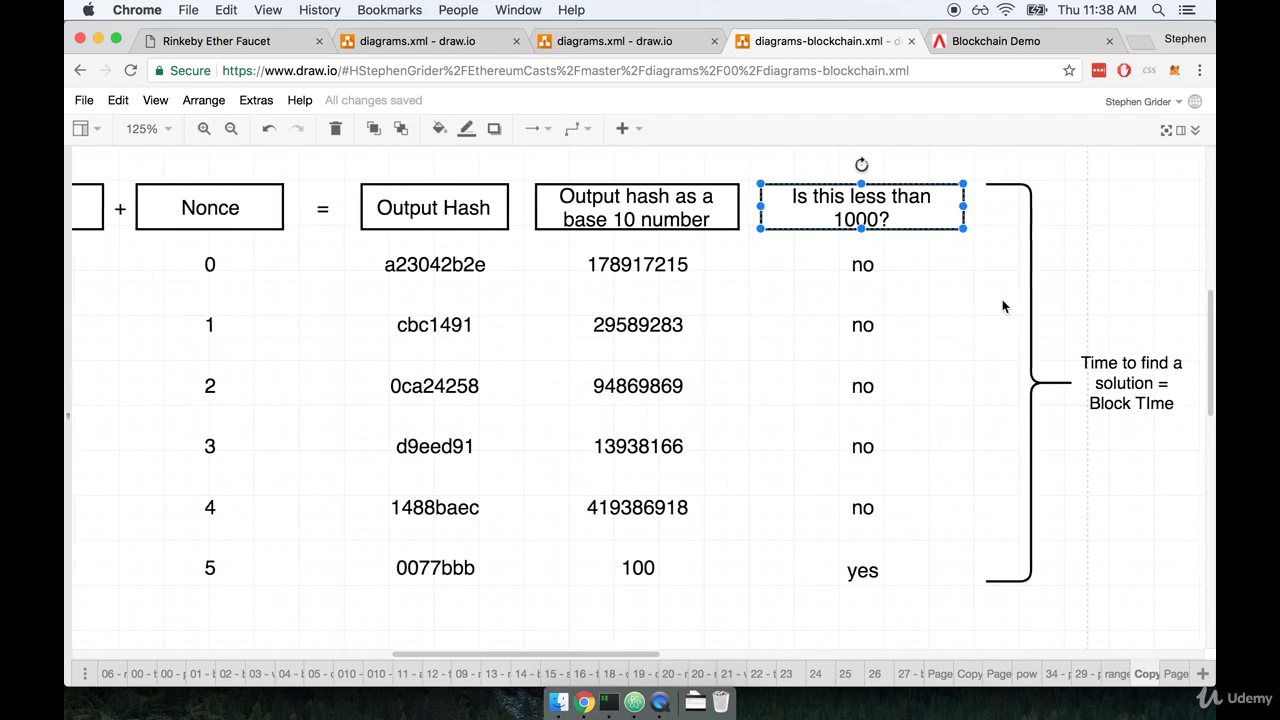
Step: Point out the block time label beside the nonce table's brace
left_click(1109, 472)
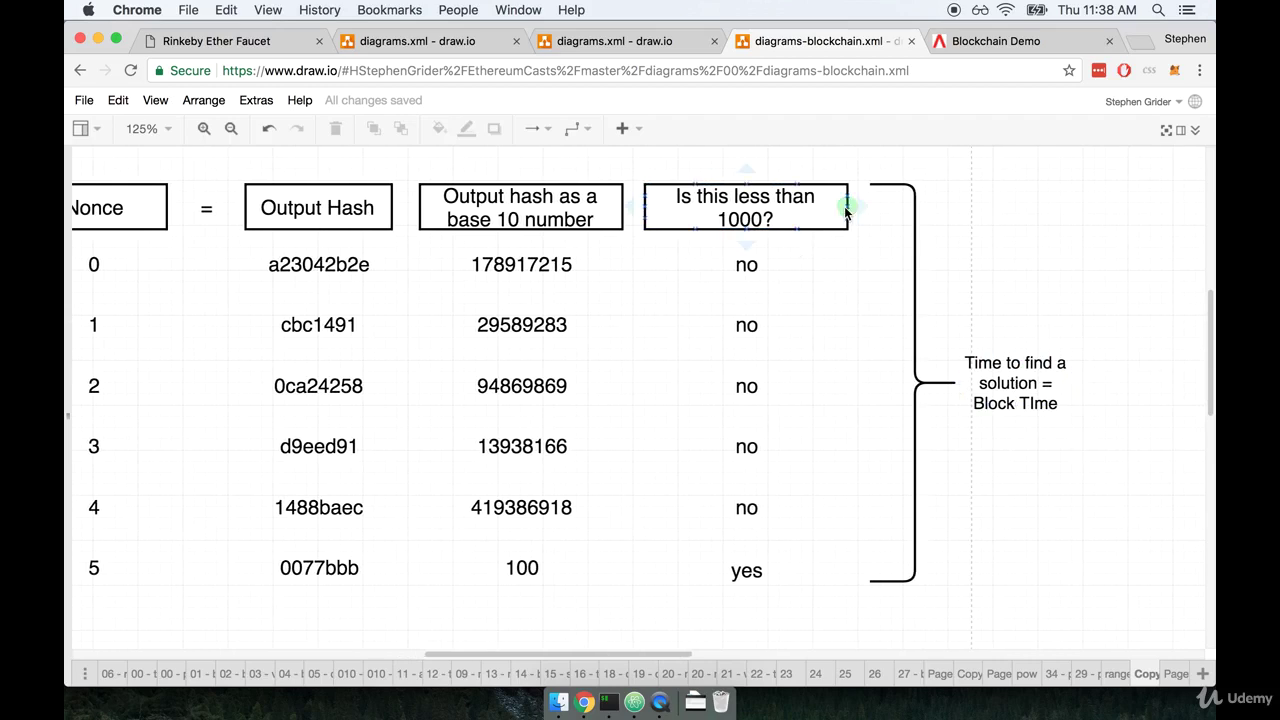
left_click(1018, 400)
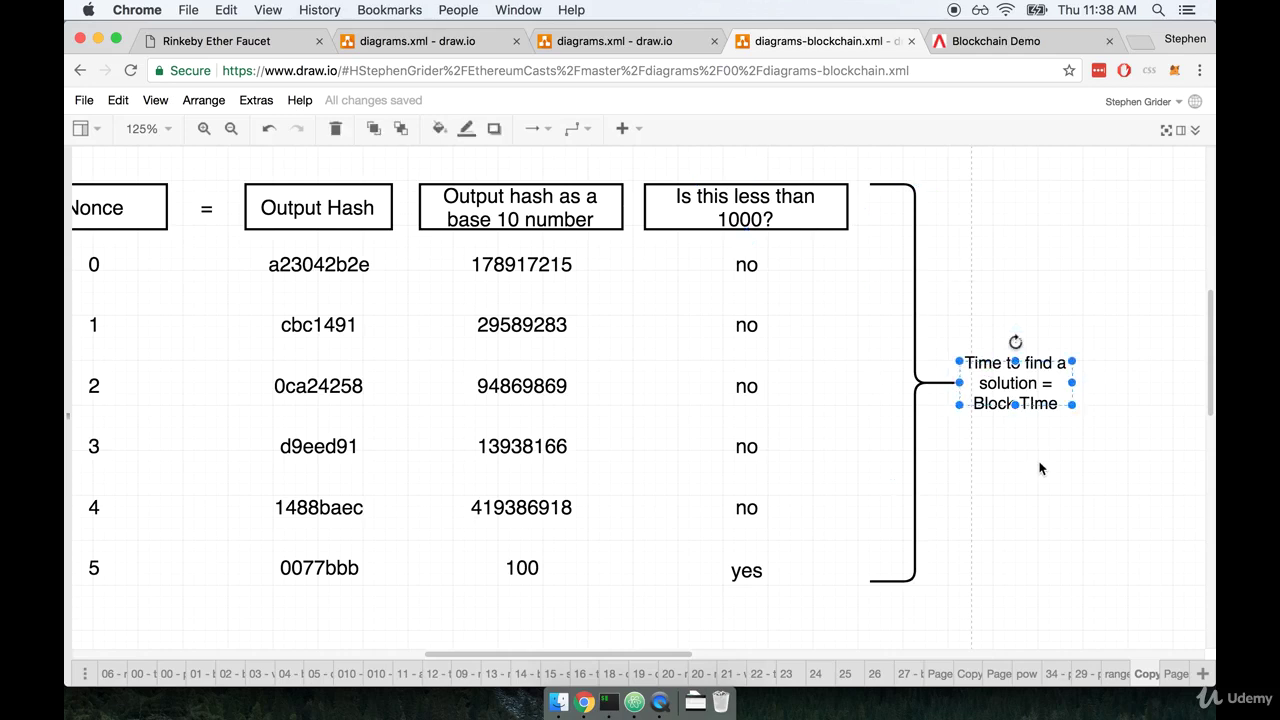
left_click(1090, 500)
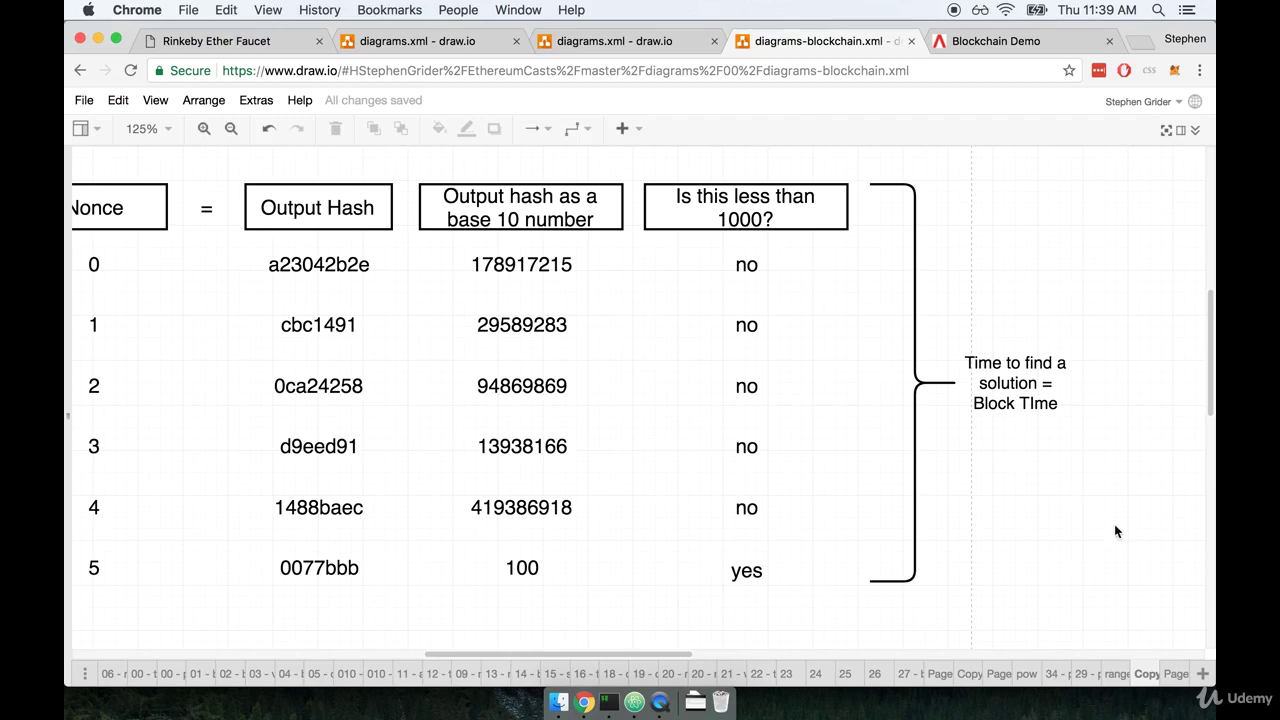
left_click(1030, 405)
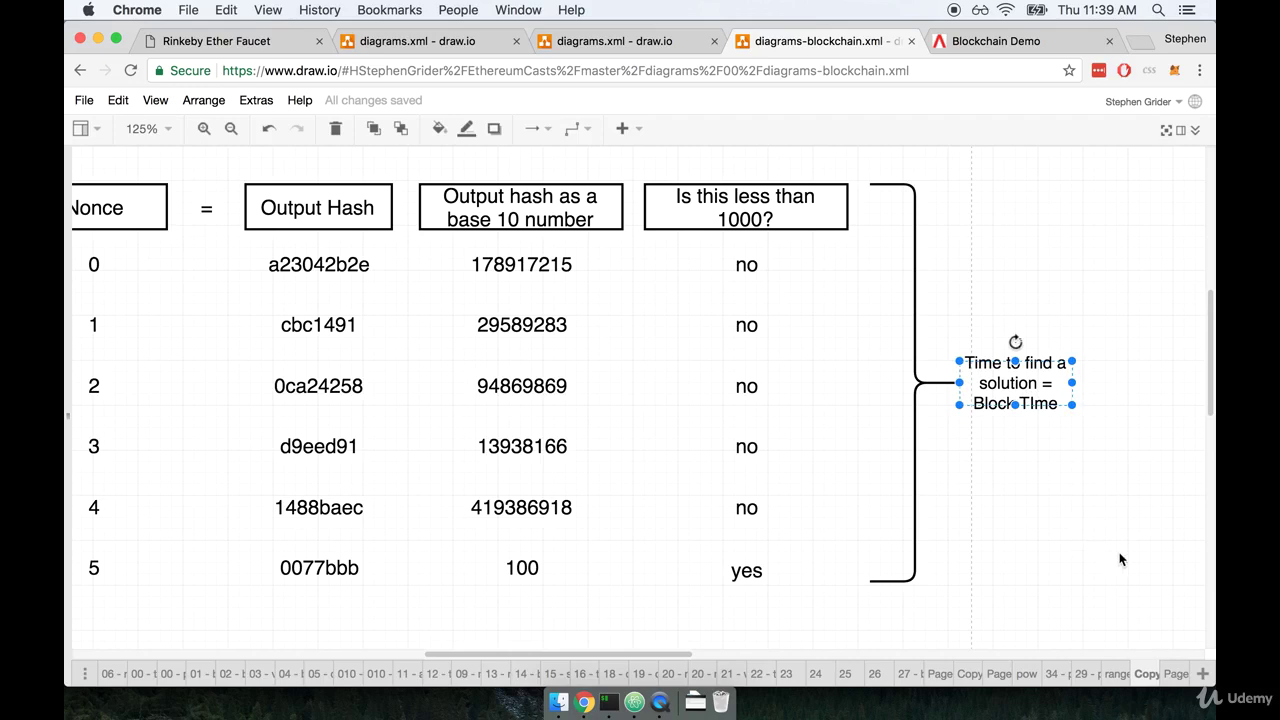
Step: Open the target block time page showing blocks #100–#104 with hash limits and solve times
left_click(1176, 673)
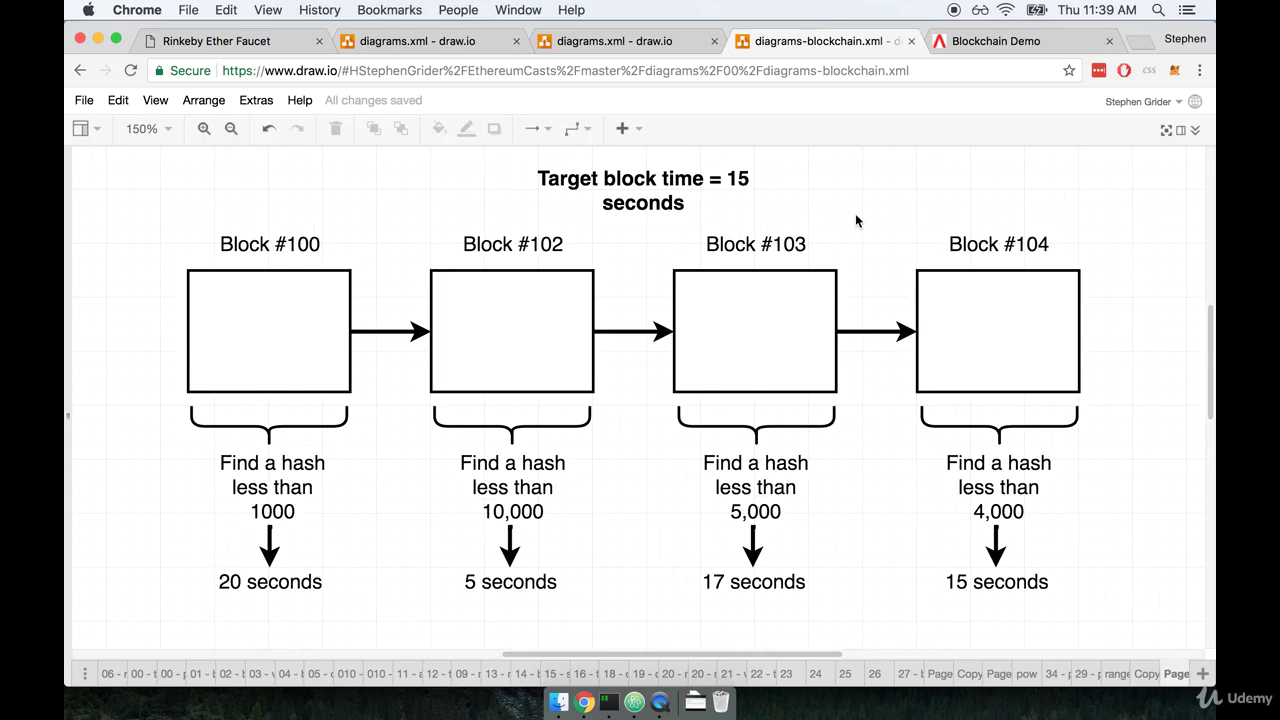
scroll(826, 191, "left", 1)
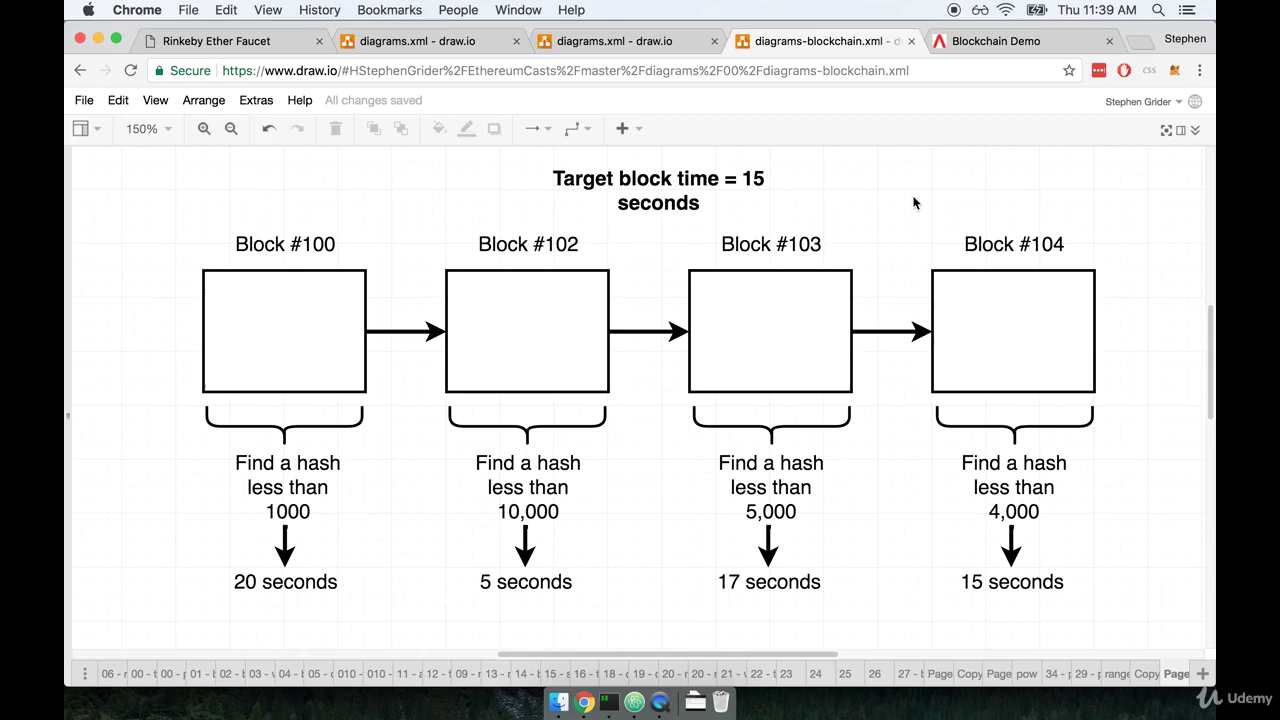
Step: Revisit the nonce table to highlight 'Is this less than 1000?', then reopen the target block time page
left_click(1143, 681)
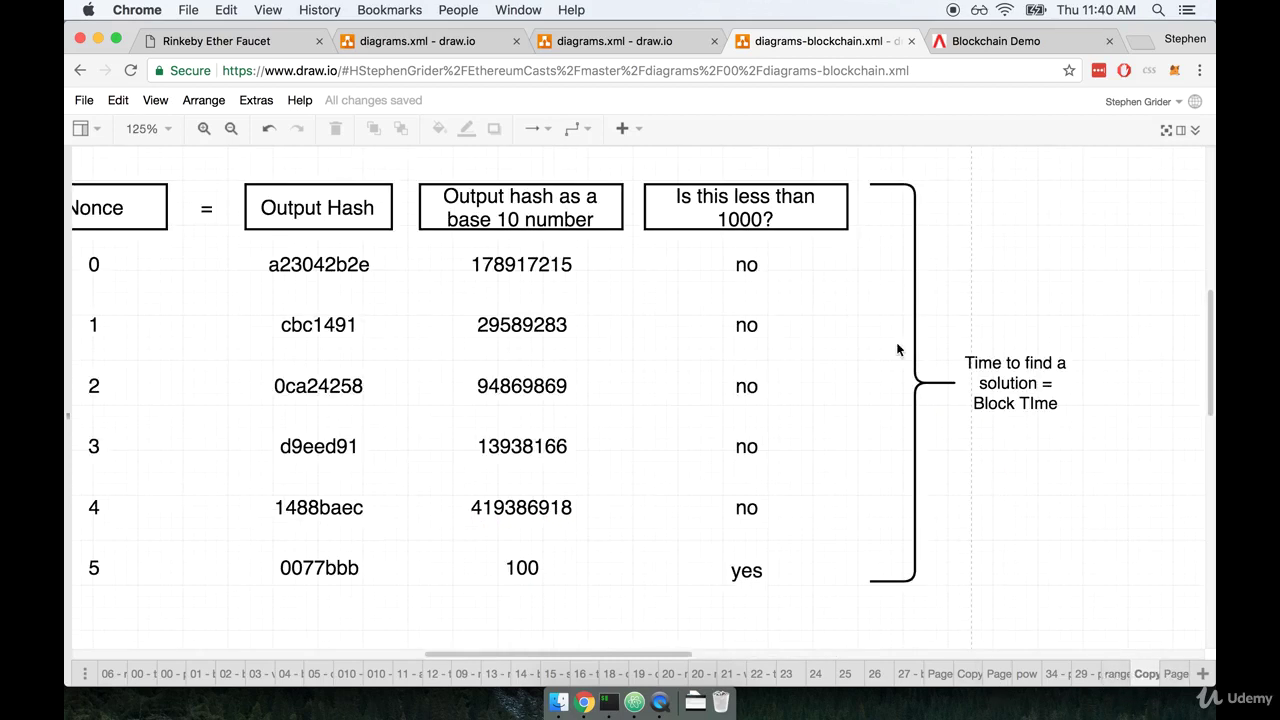
left_click(714, 220)
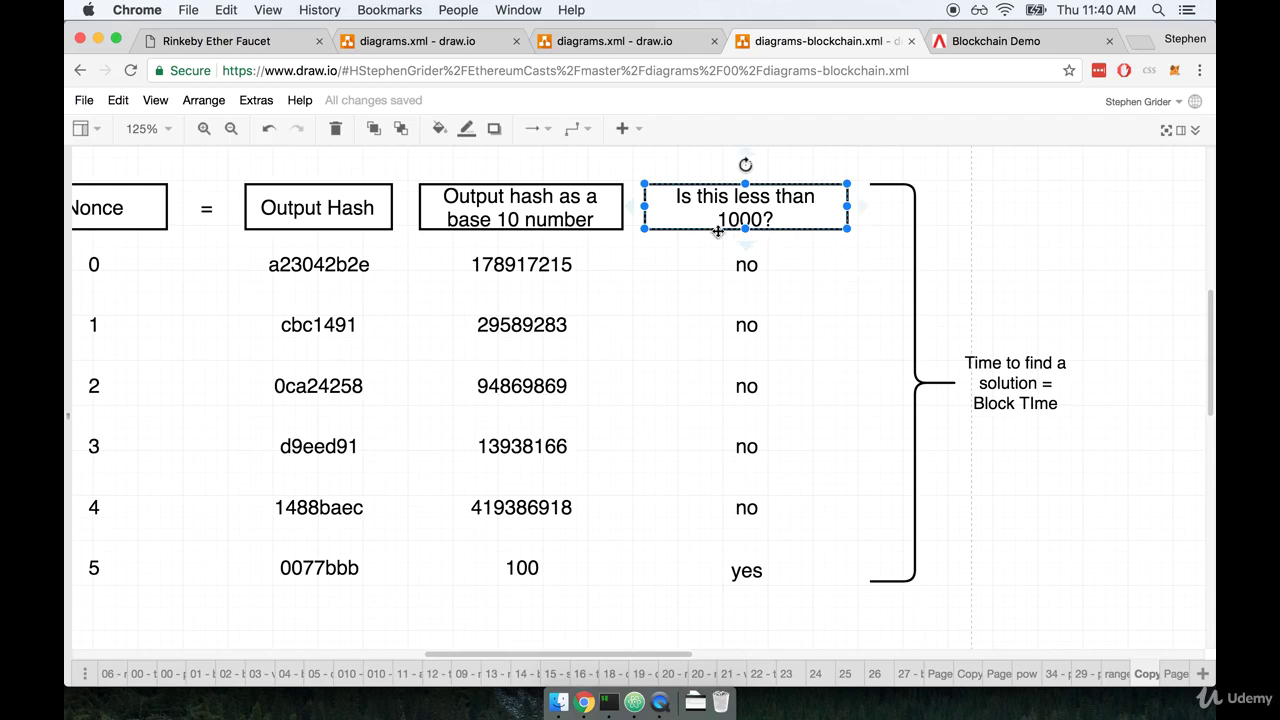
left_click(872, 318)
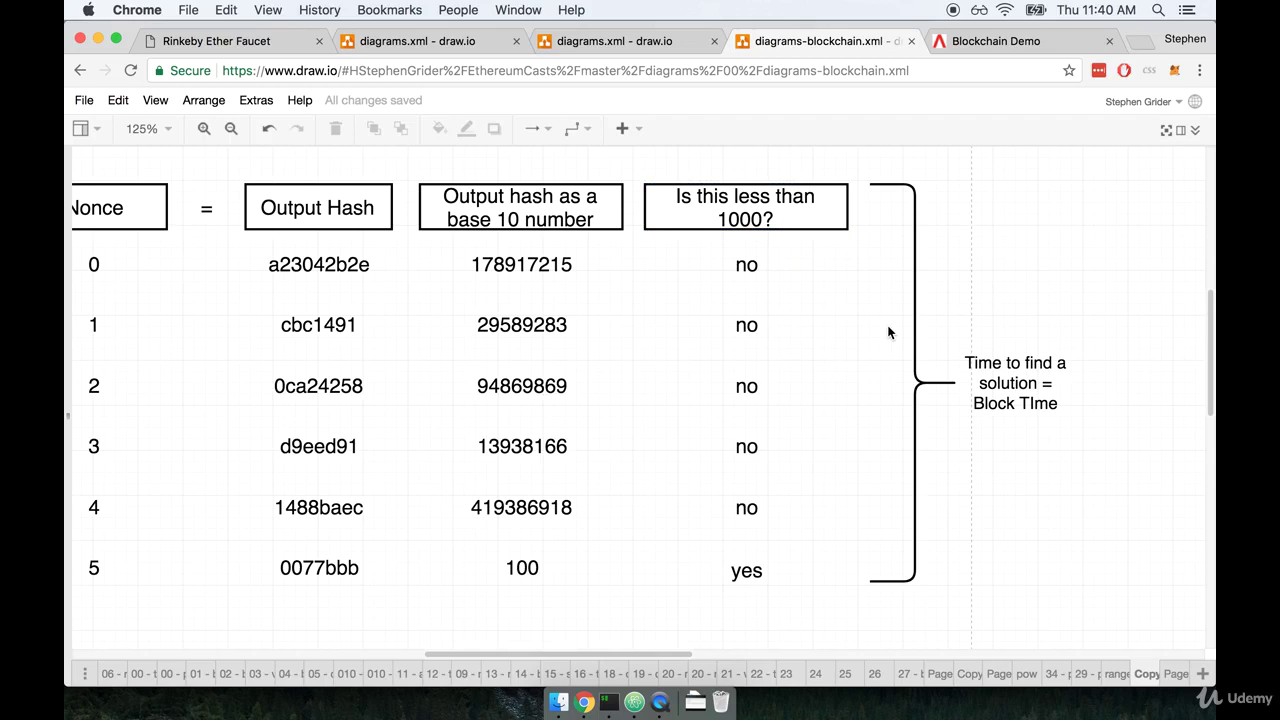
left_click(1176, 673)
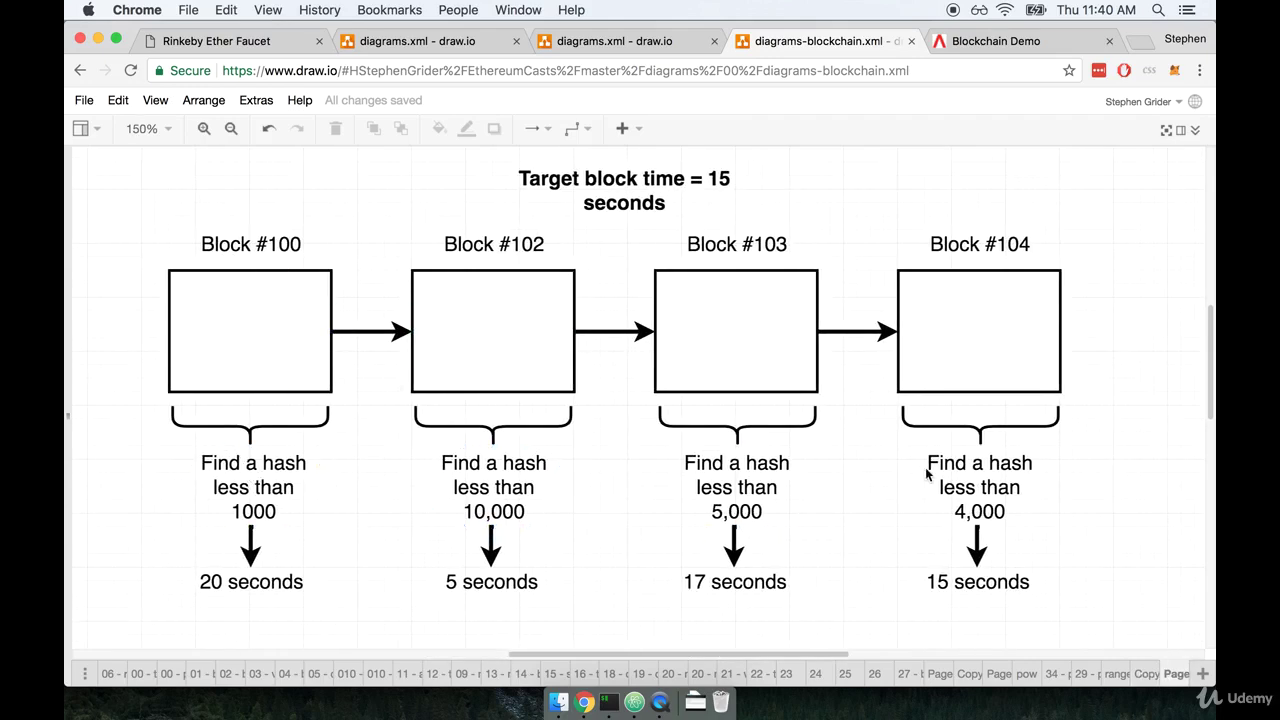
left_click(276, 245)
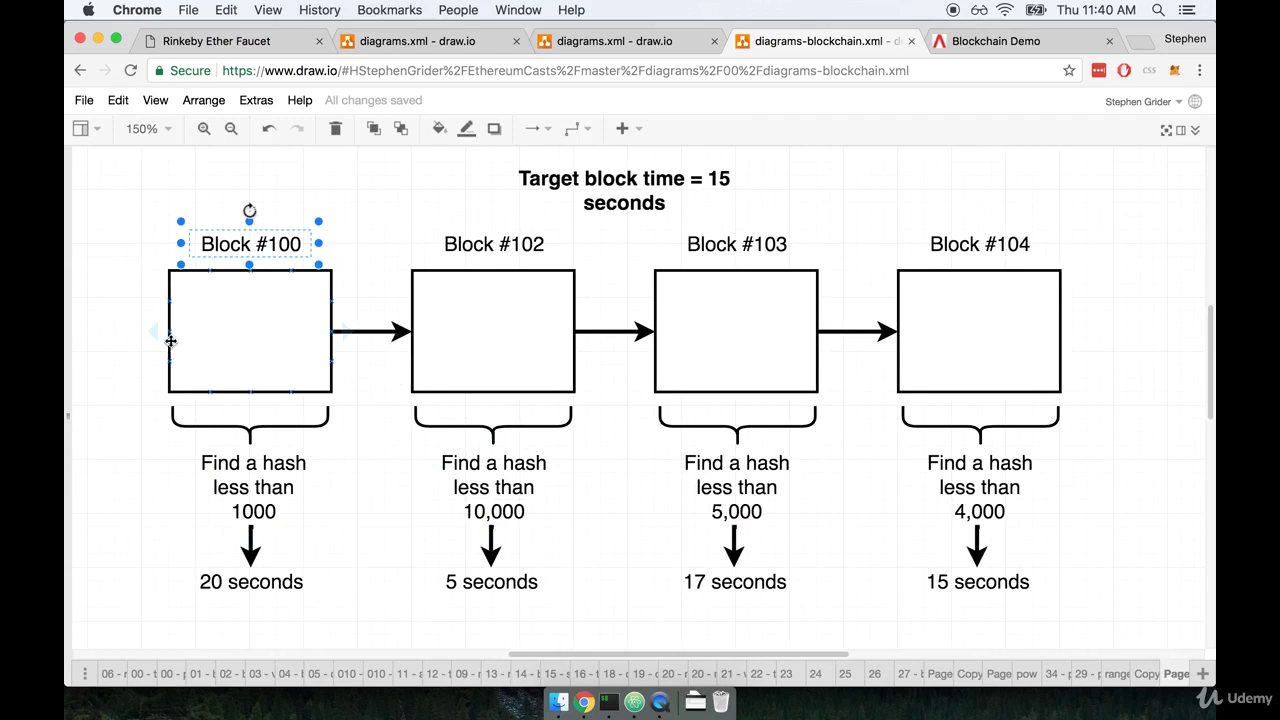
left_click(160, 484)
left_click(274, 487)
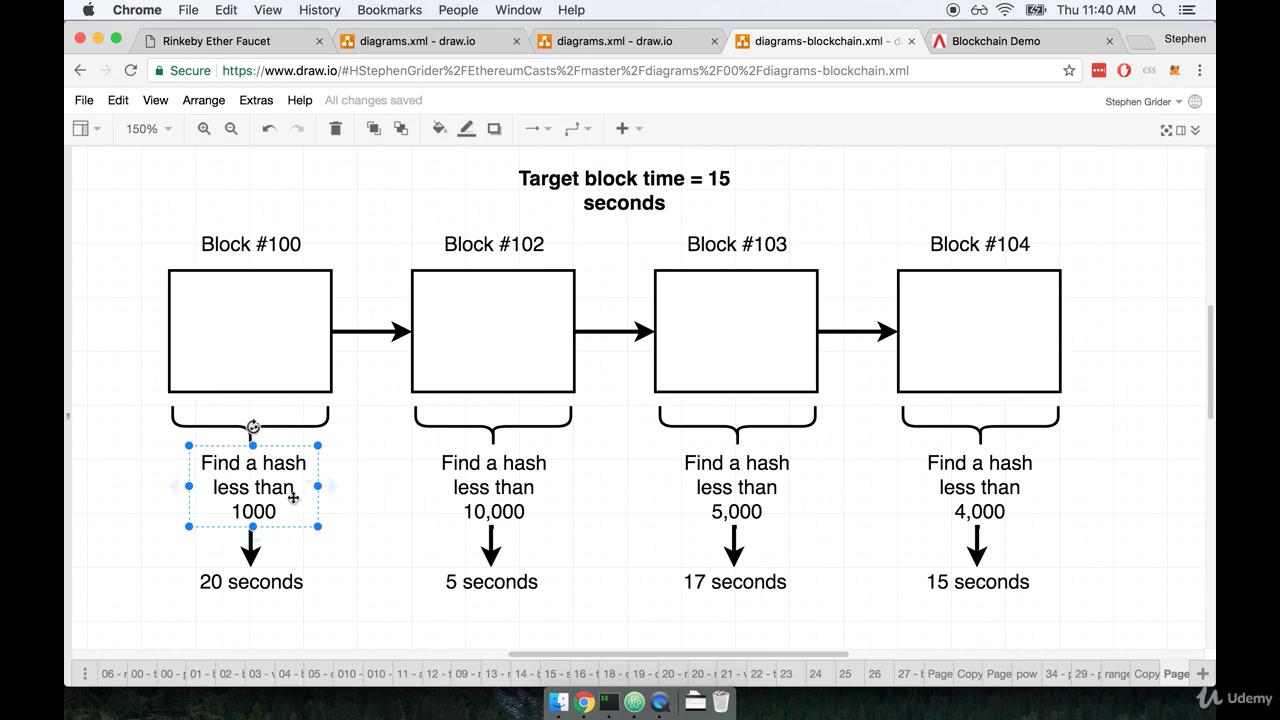
left_click(280, 581)
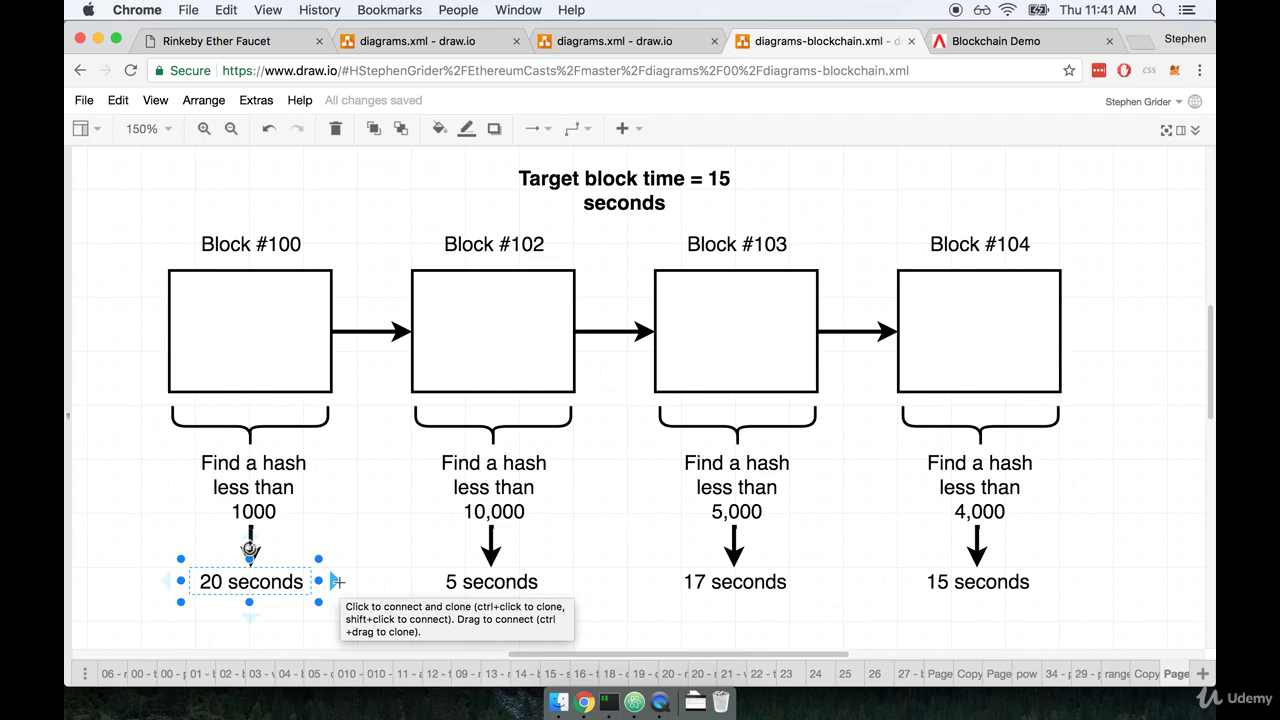
left_click(375, 505)
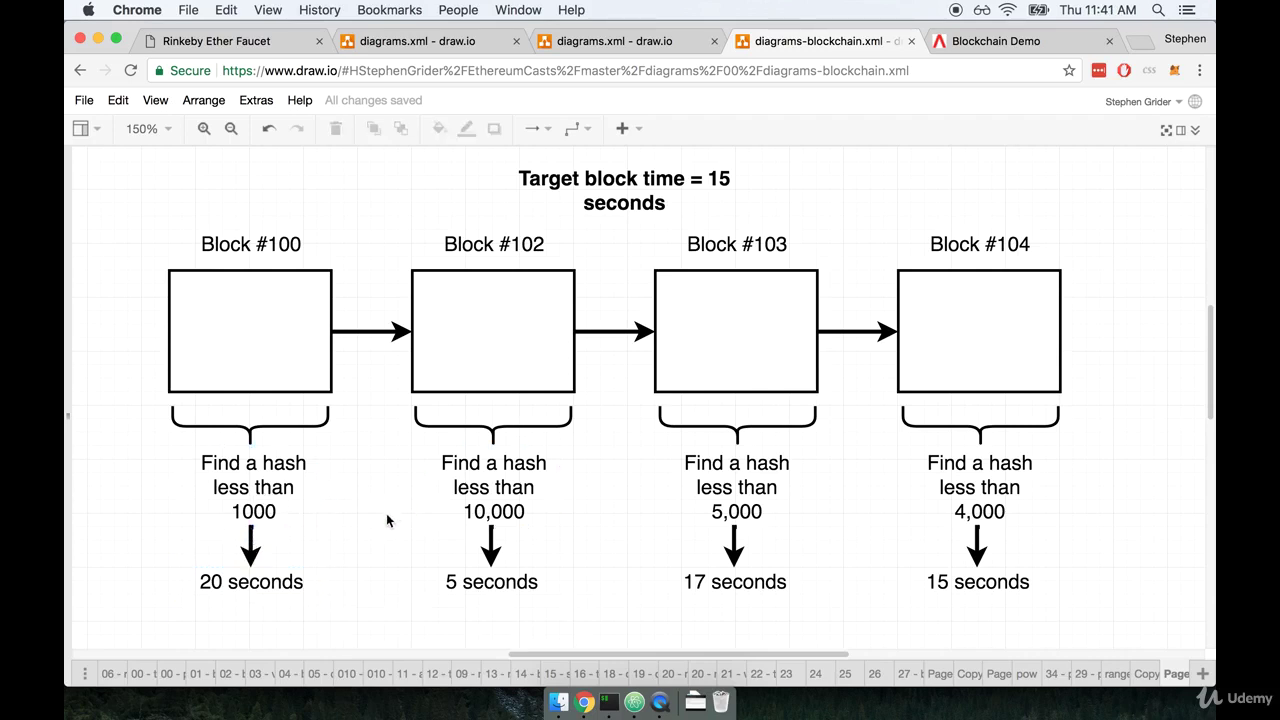
left_click(274, 512)
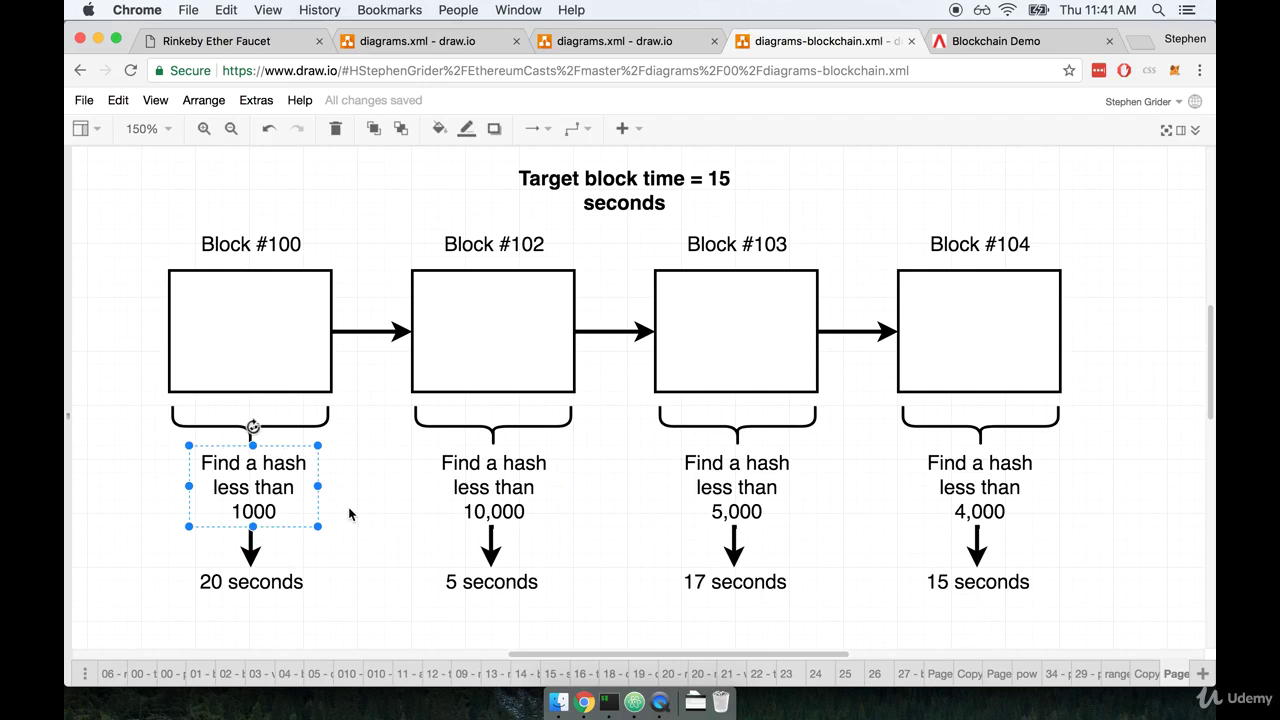
left_click(476, 490)
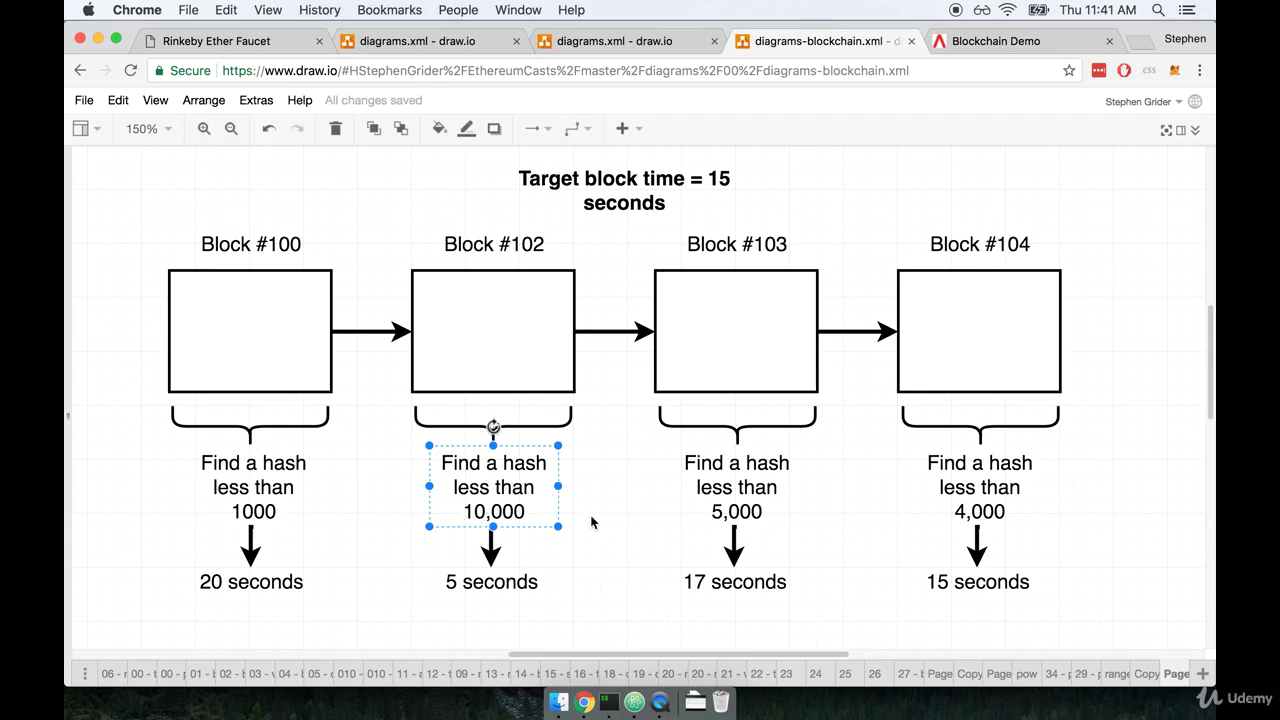
left_click(505, 580)
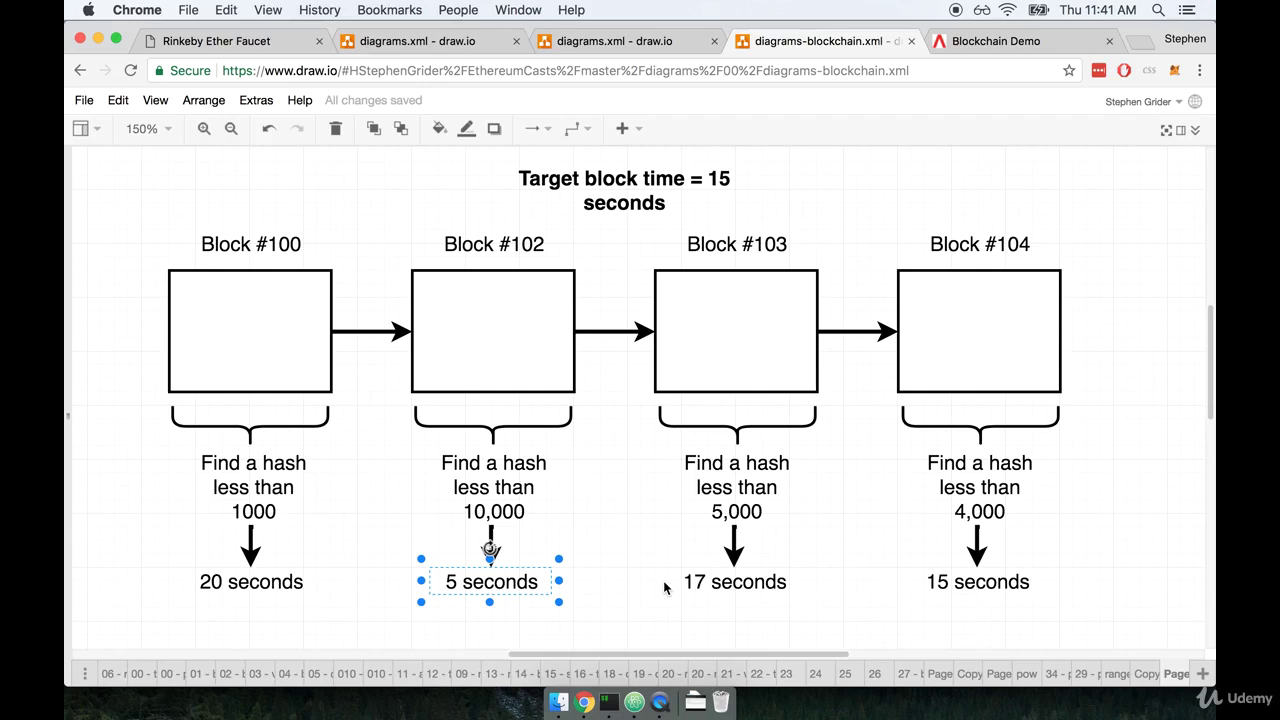
left_click(626, 508)
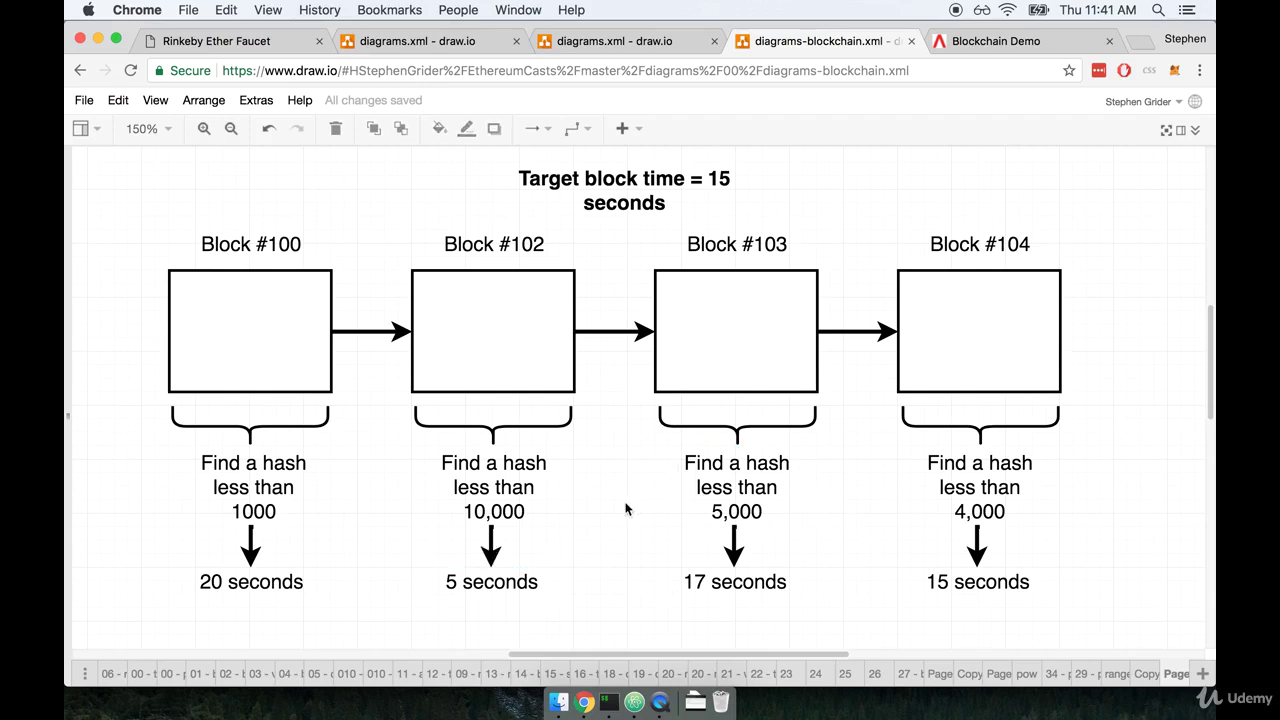
left_click(764, 505)
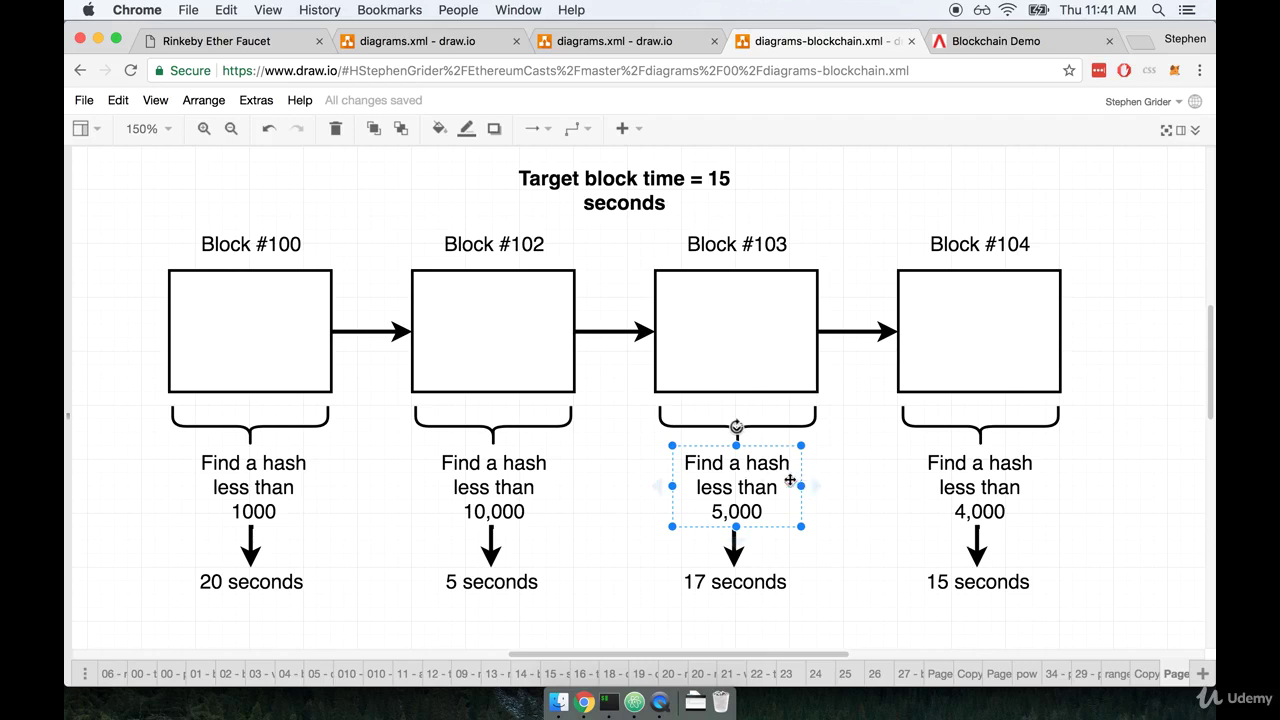
left_click(741, 589)
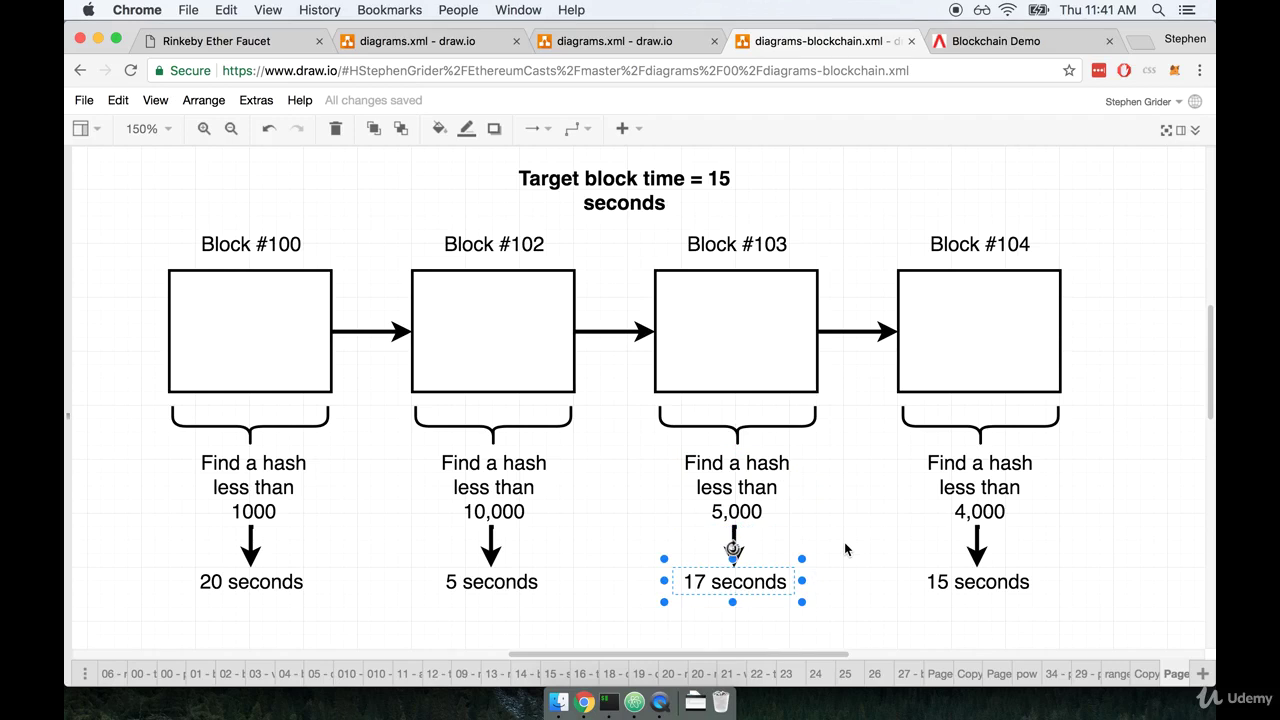
left_click(995, 480)
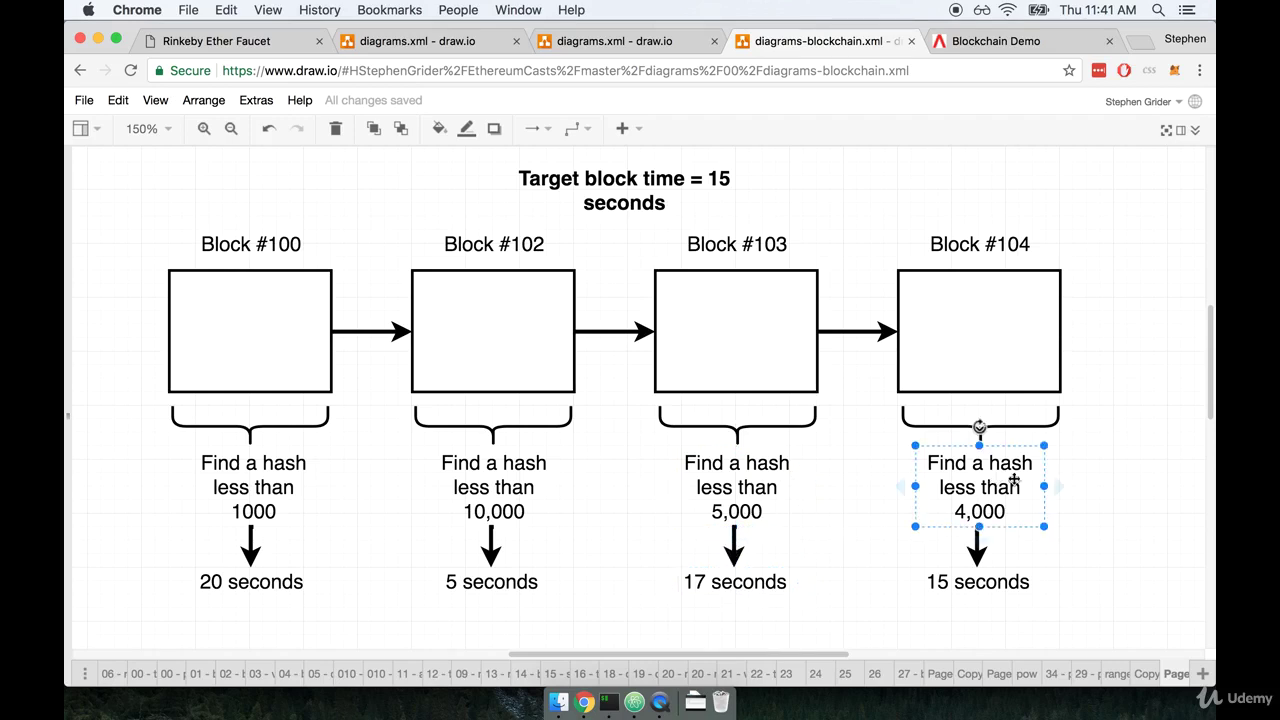
left_click(736, 586)
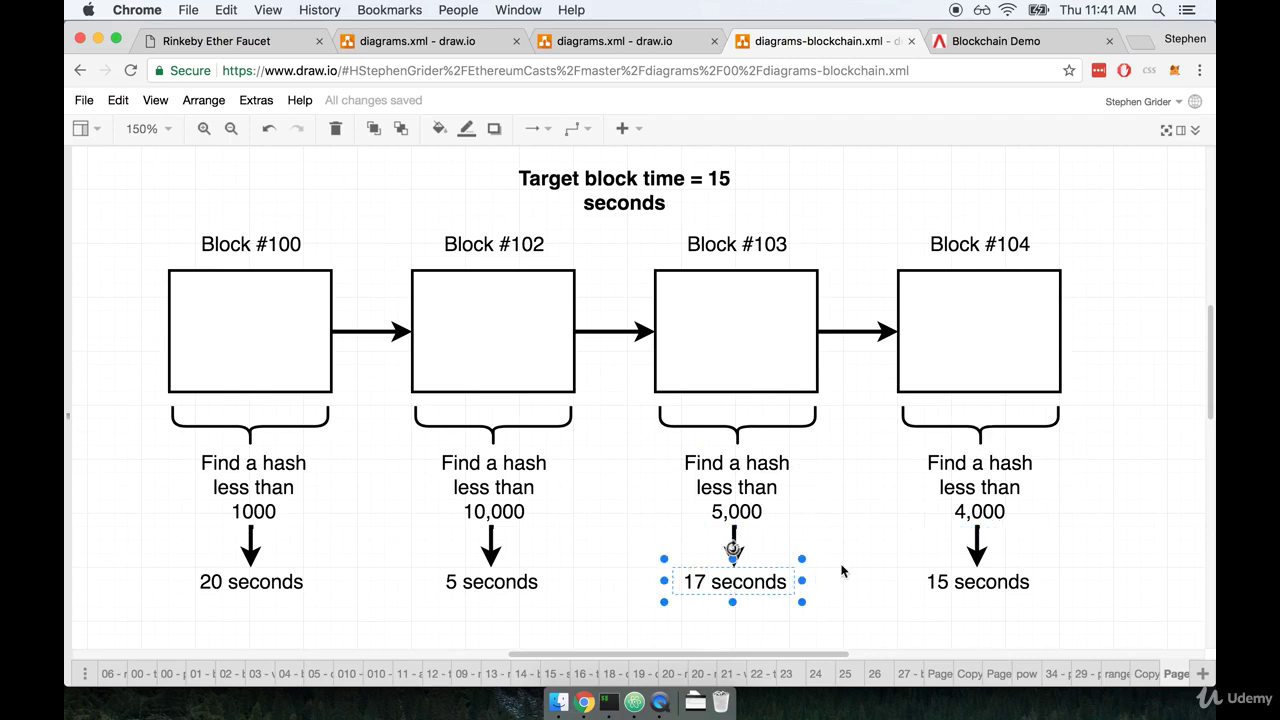
left_click(972, 488)
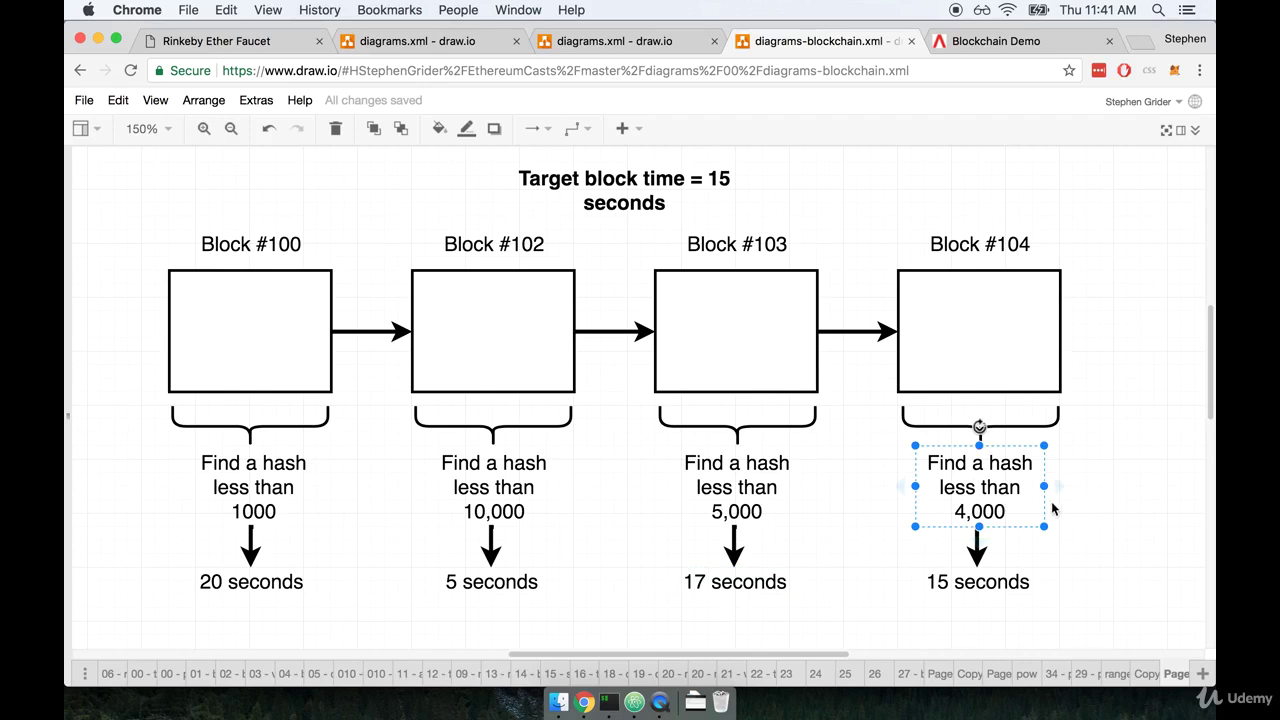
left_click(1008, 590)
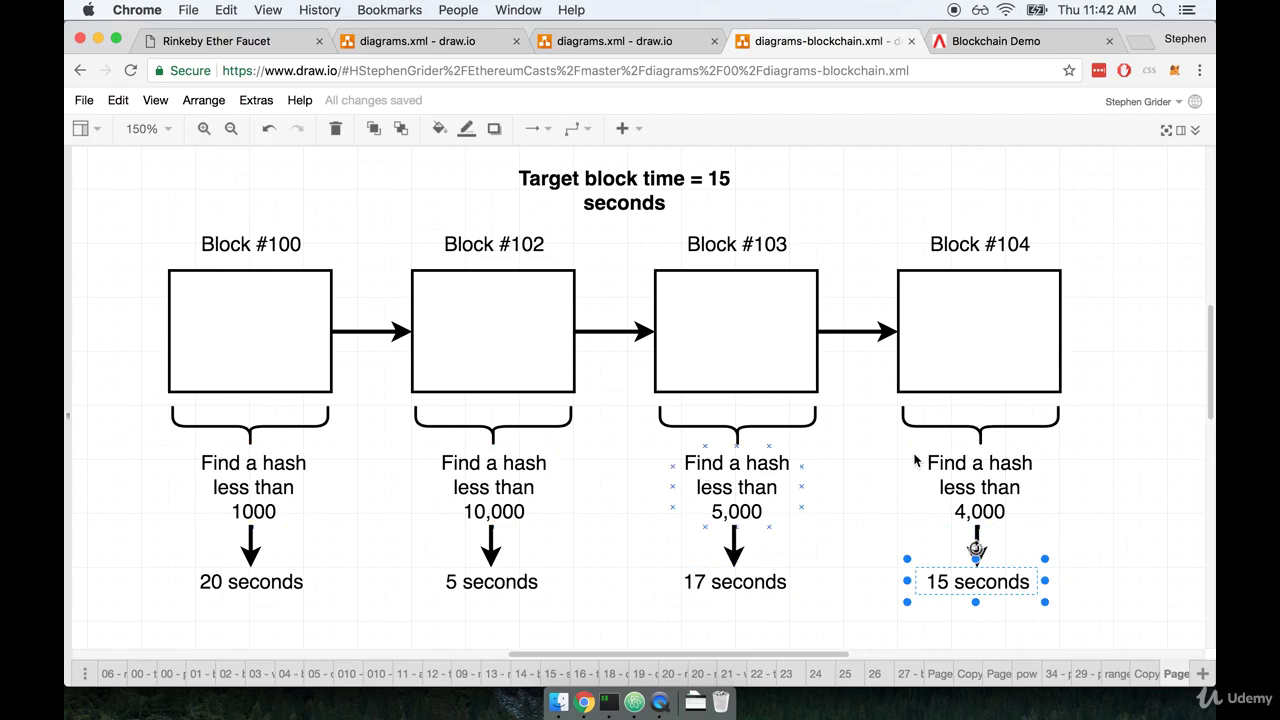
left_click(1134, 478)
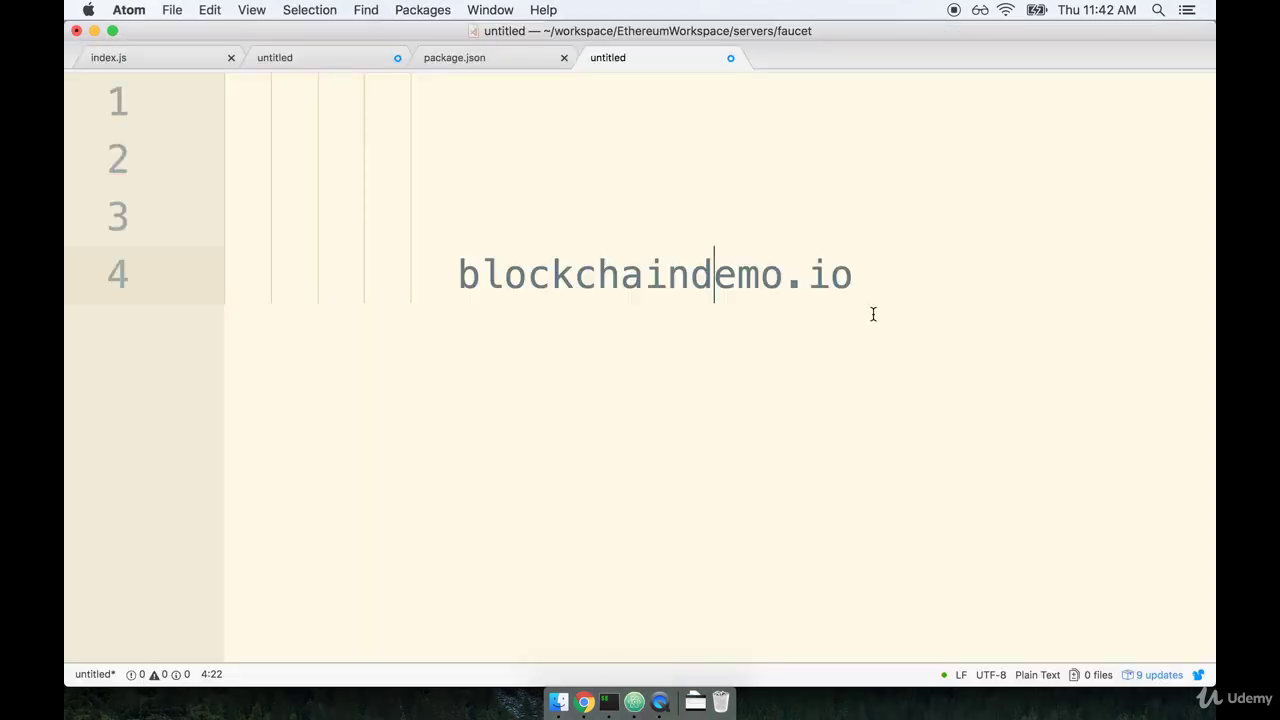
key("super+Right")
key("super+shift+Left")
type("https://etherscan.io/chart/blocktime")
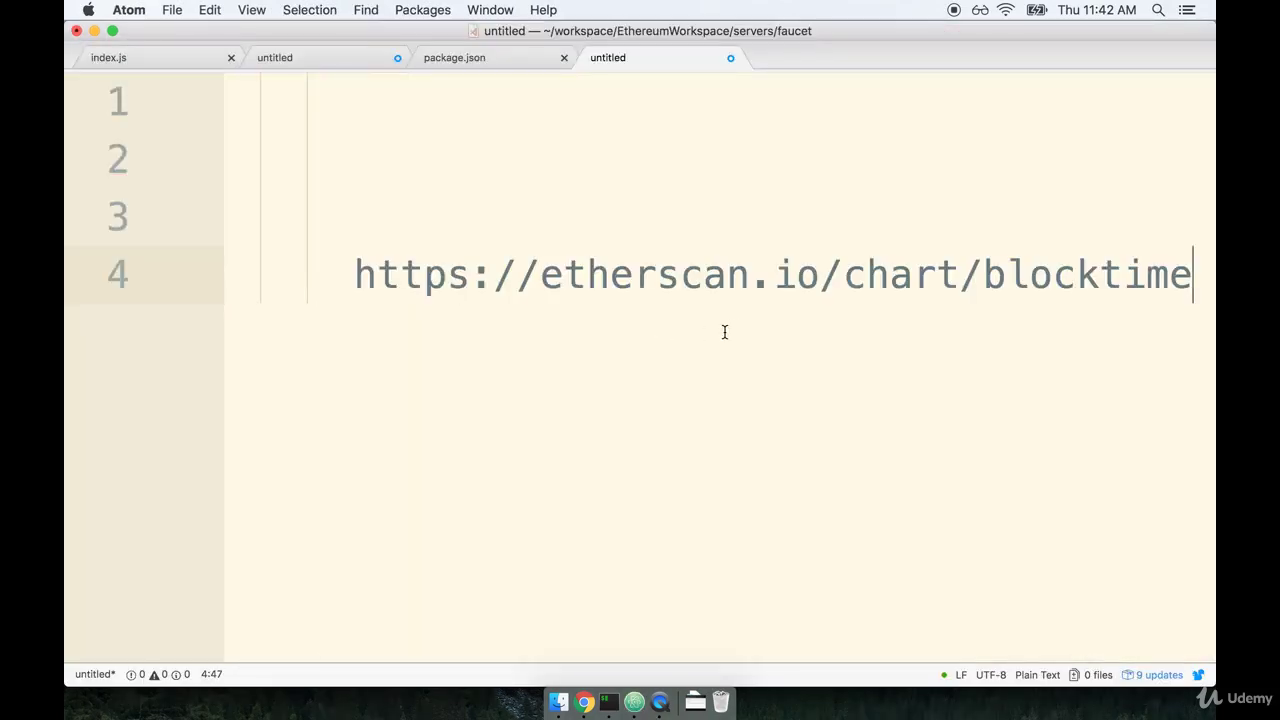
left_click(552, 282)
key("super+shift+Left")
key("BackSpace")
Step: Highlight the words etherscan, io, chart and blocktime in the address
left_click(602, 285)
double_click(602, 285)
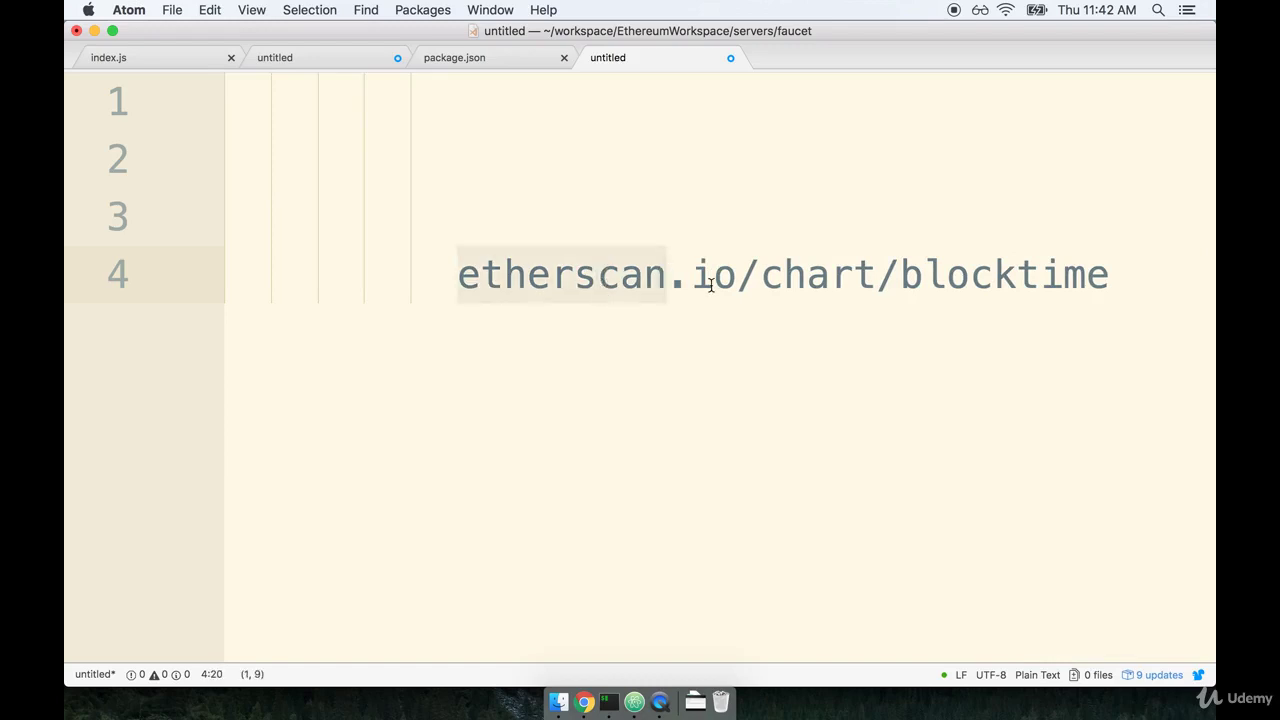
double_click(697, 285)
left_click(786, 285)
double_click(786, 285)
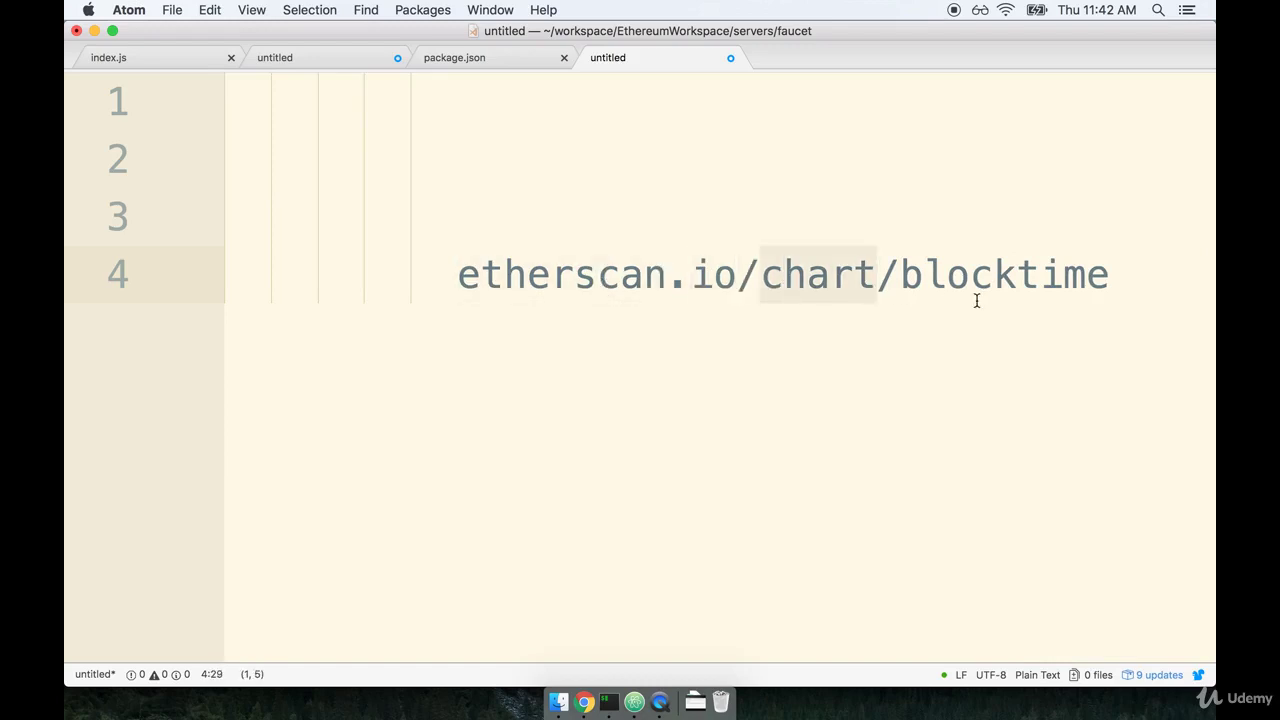
double_click(974, 290)
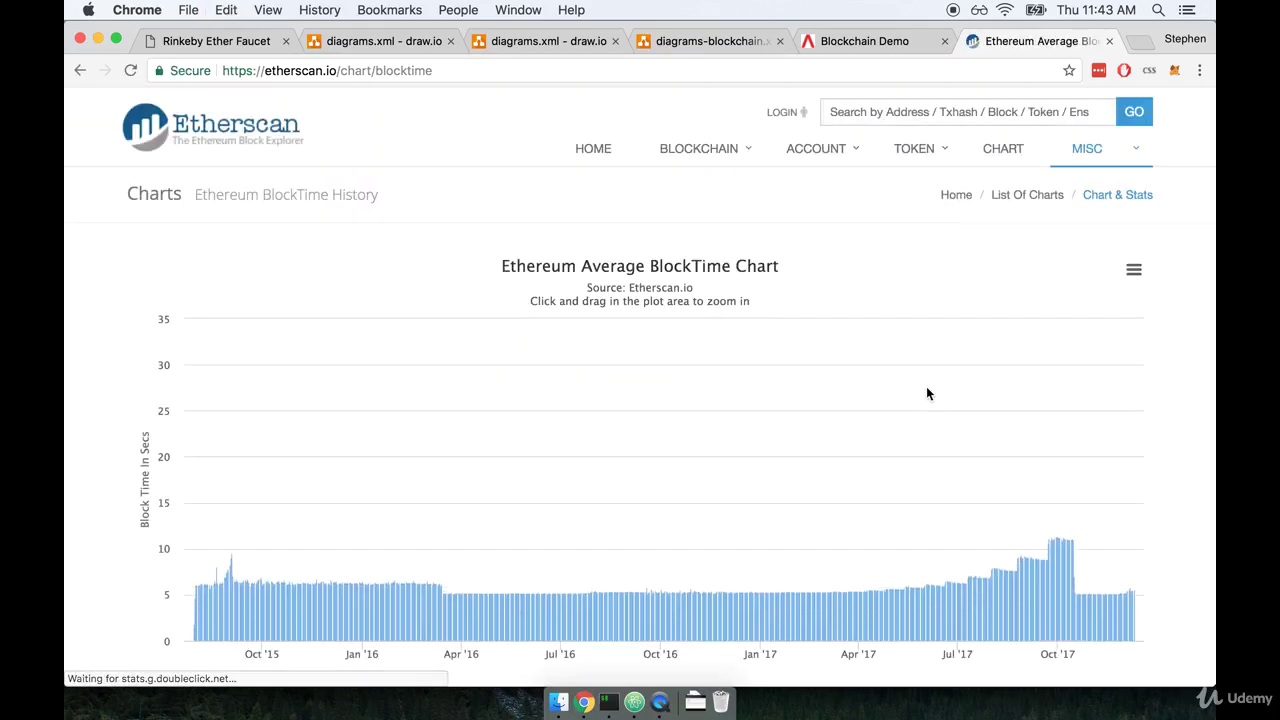
Step: Scroll to the Average BlockTime chart and inspect its recent values and the 30.31-second 2017 spike
scroll(1183, 460, "down", 2)
scroll(1183, 465, "down", 1)
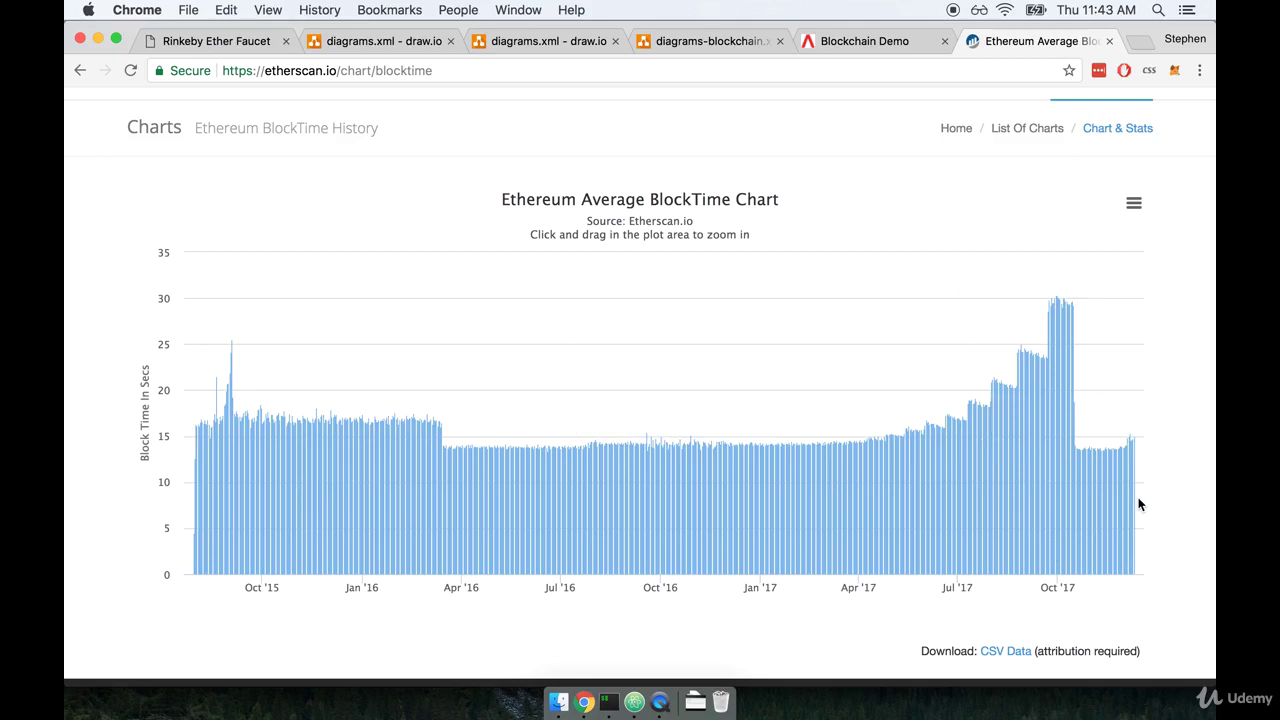
mouse_move(1136, 506)
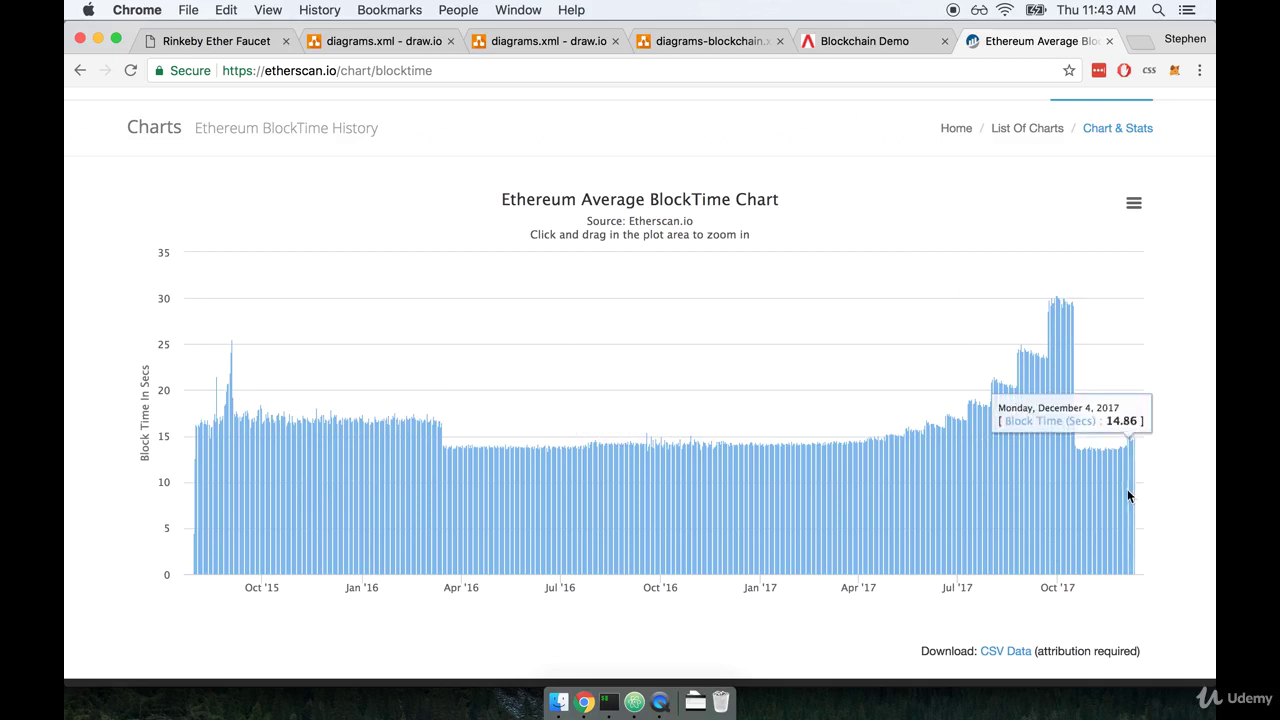
mouse_move(1134, 491)
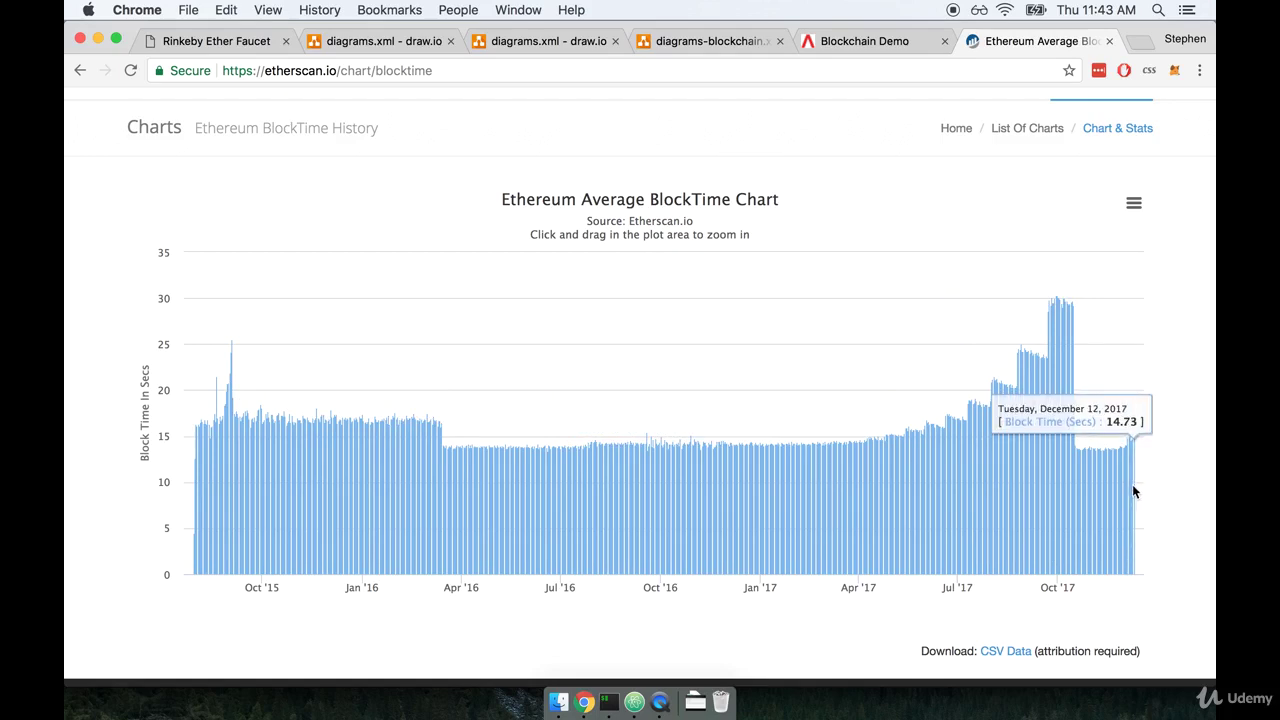
mouse_move(1055, 476)
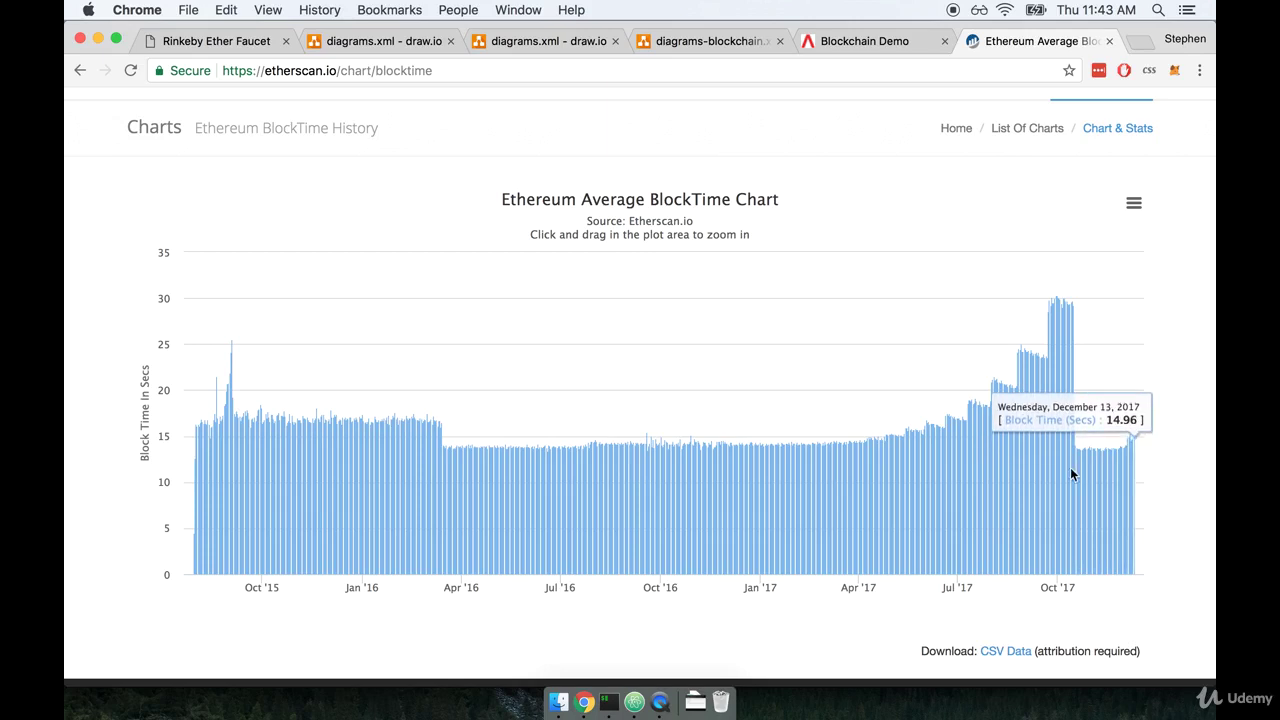
scroll(551, 360, "up", 1)
scroll(818, 401, "down", 1)
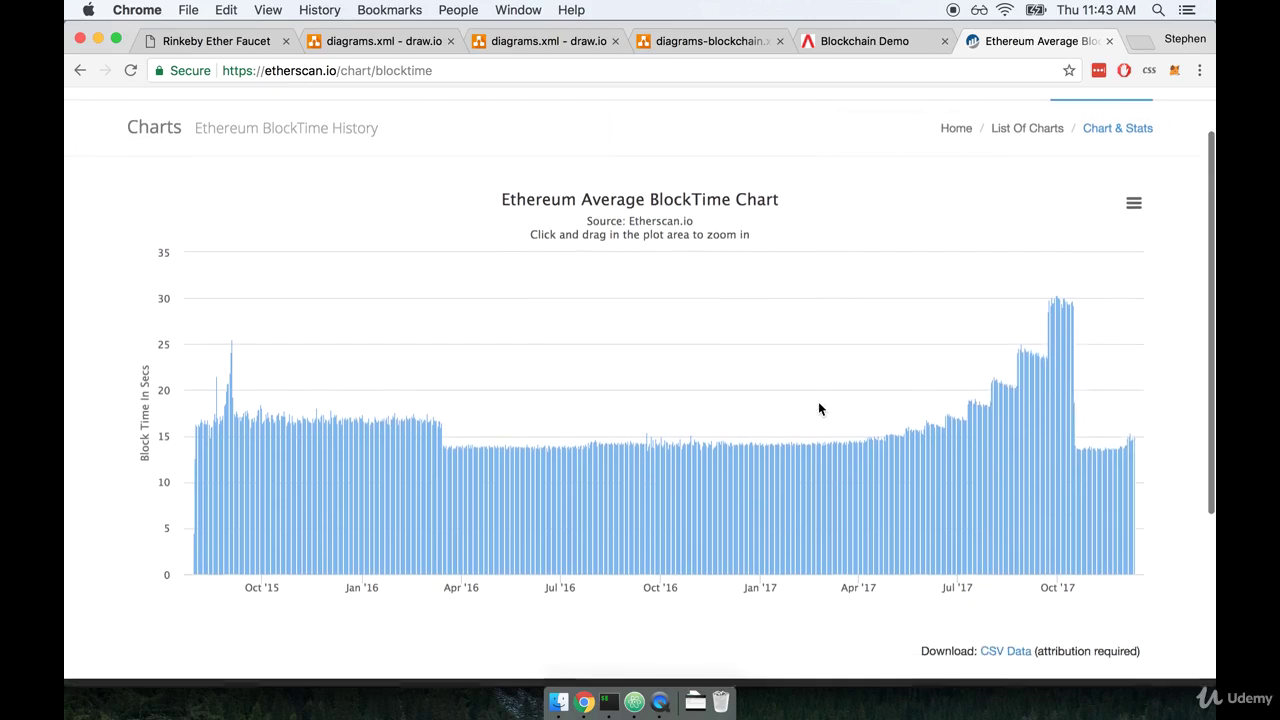